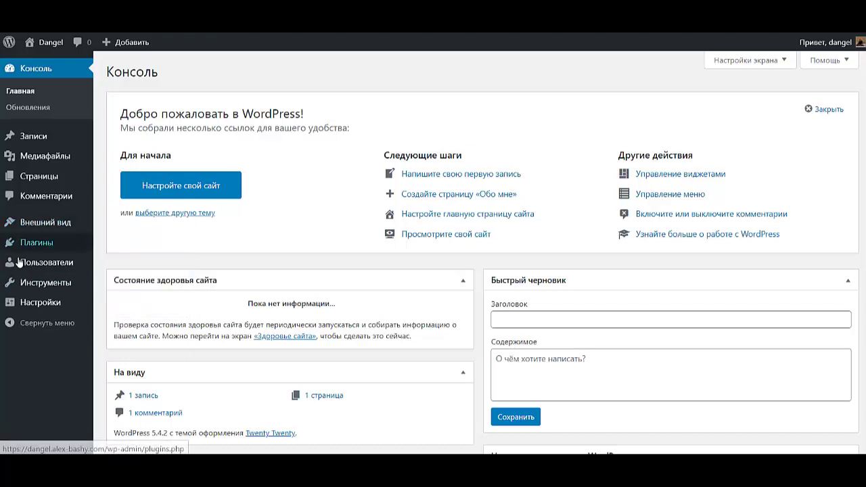
# Search the catalogue of new WordPress themes for "almaira"
pyautogui.moveTo(33, 223)
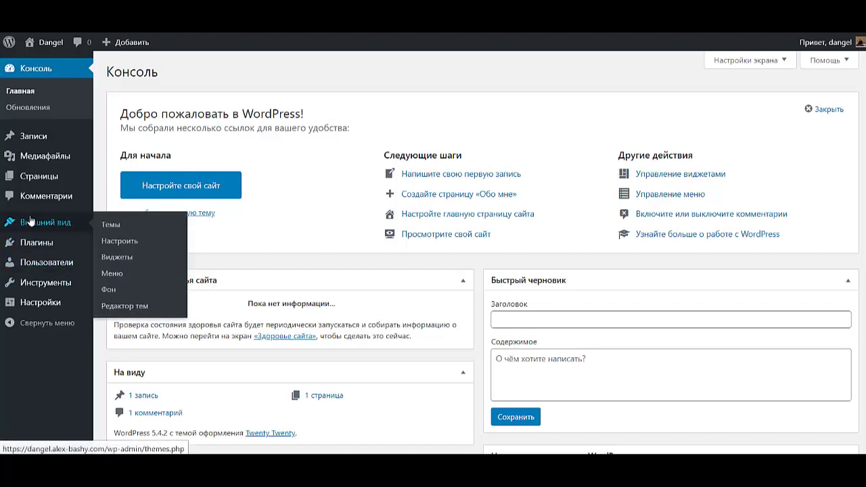
pyautogui.click(107, 225)
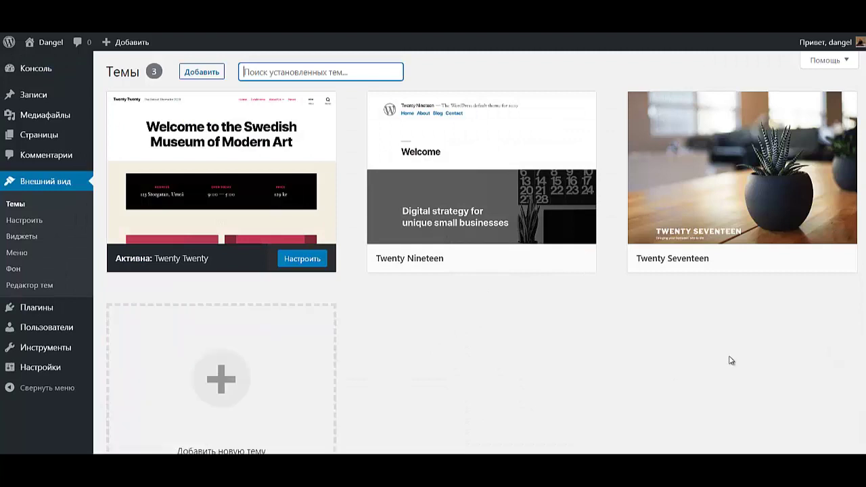
pyautogui.click(200, 73)
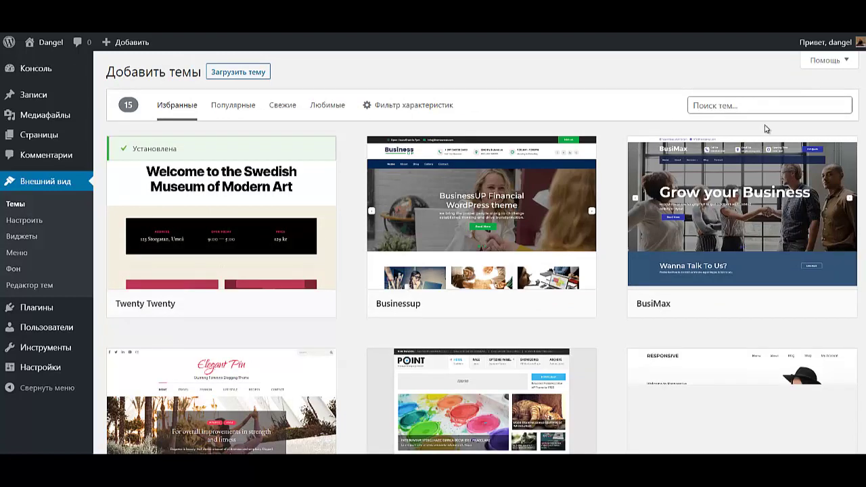
pyautogui.click(727, 105)
pyautogui.write('a')
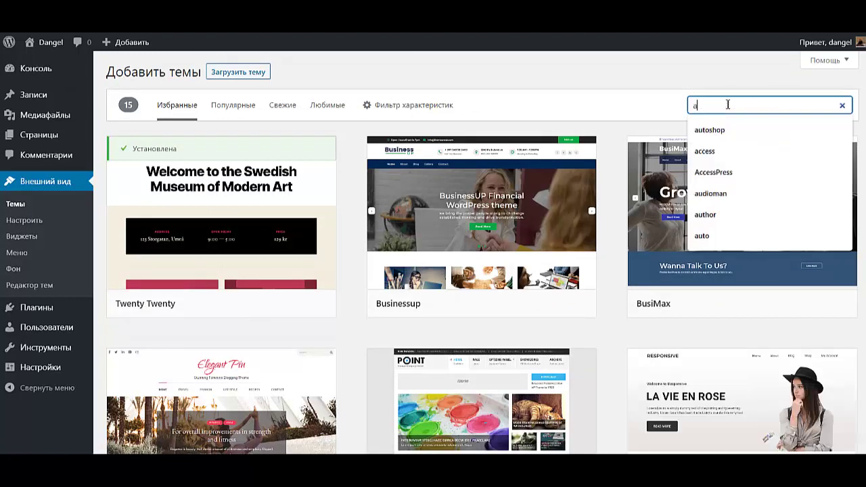
pyautogui.write('l')
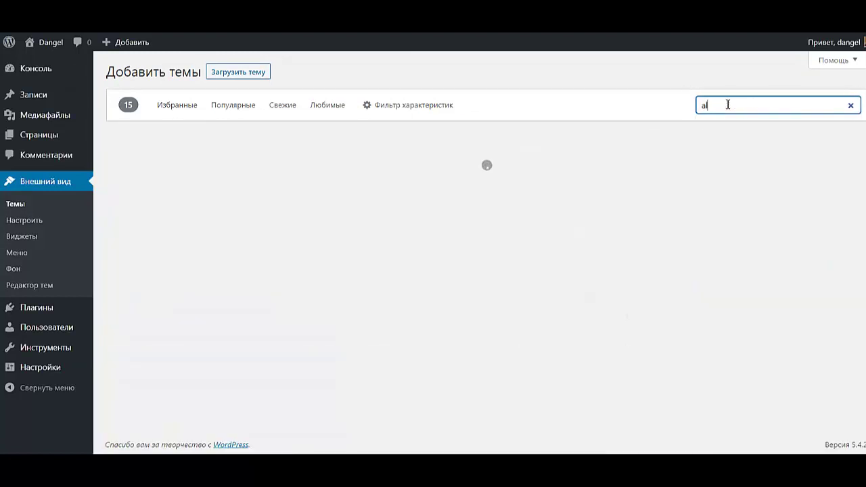
pyautogui.write('mailra')
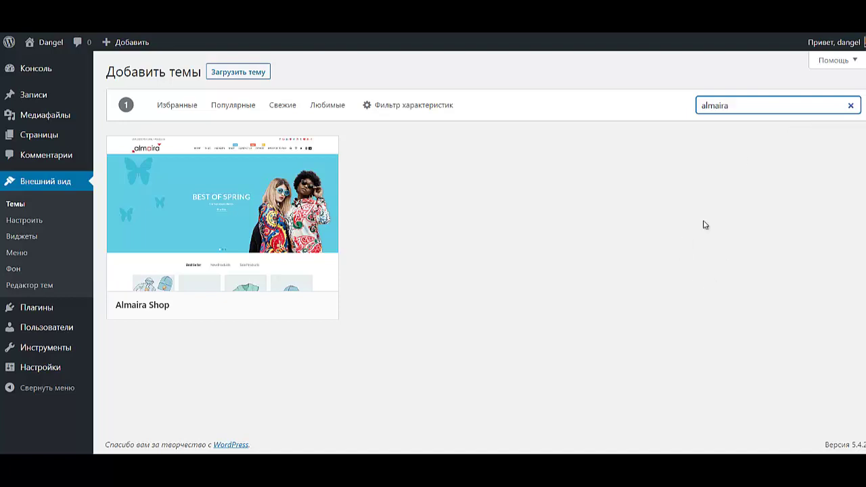
# Install and activate the Almaira Shop theme
pyautogui.moveTo(275, 284)
pyautogui.click(229, 305)
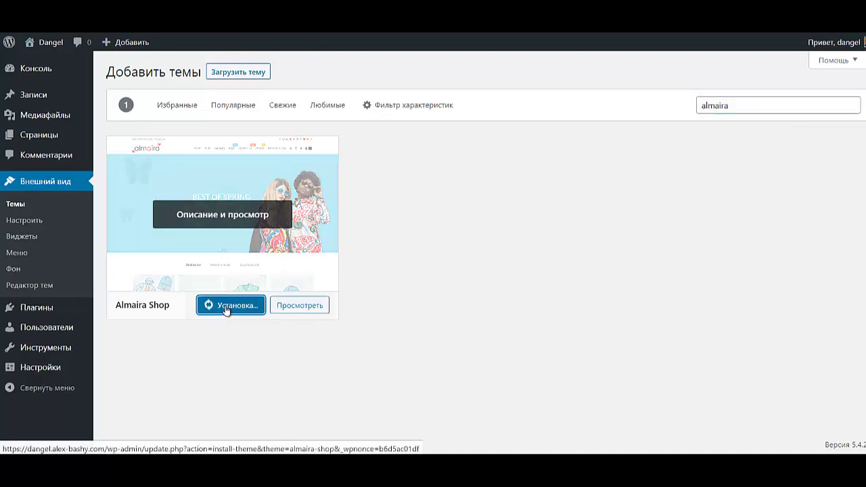
pyautogui.click(233, 305)
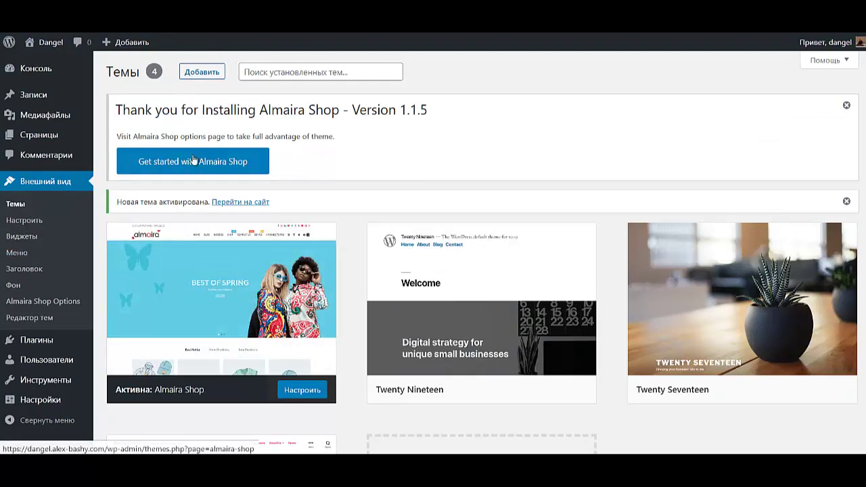
# Install all seven recommended plugins from the Almaira Shop options page, from Hunk Companion and WooCommerce through One Click Demo Import
pyautogui.click(165, 164)
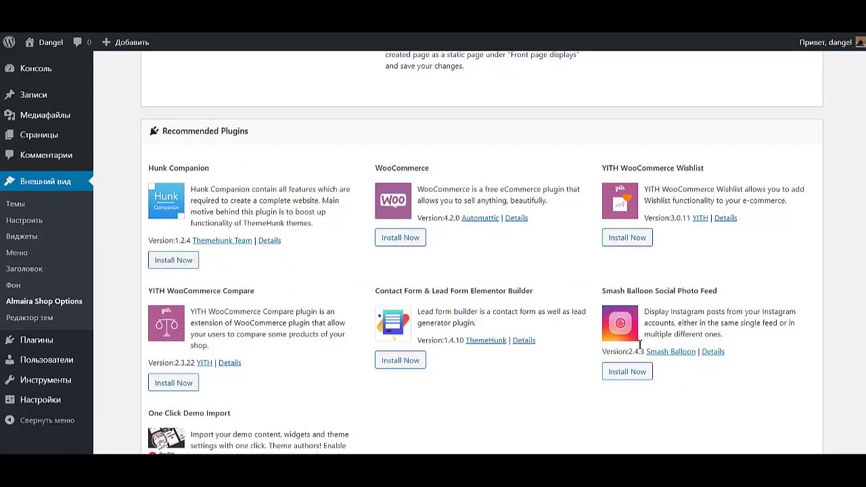
pyautogui.click(174, 263)
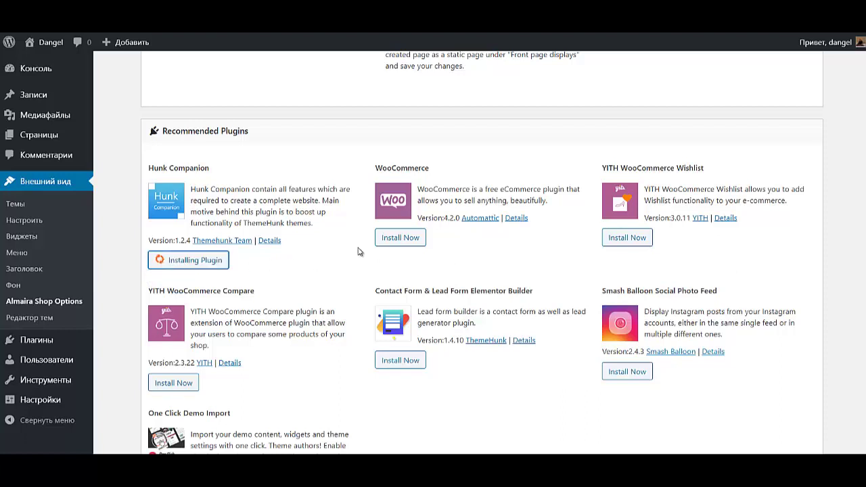
pyautogui.click(394, 239)
pyautogui.click(619, 240)
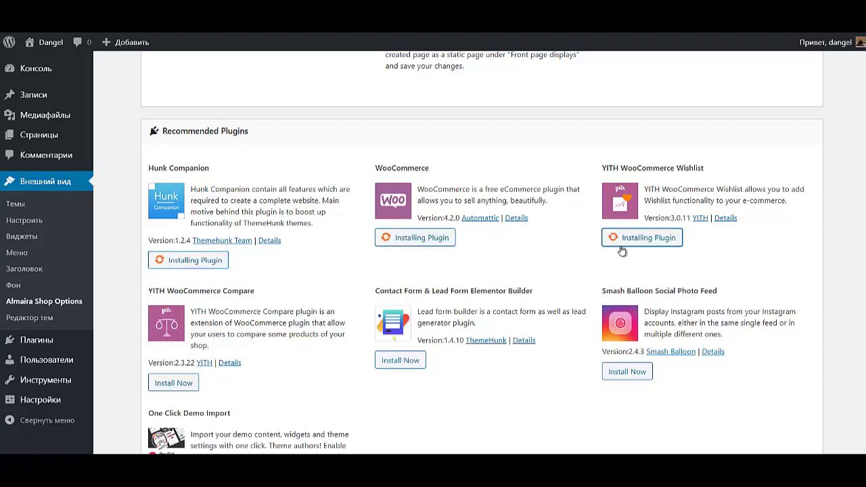
pyautogui.click(619, 372)
pyautogui.click(379, 357)
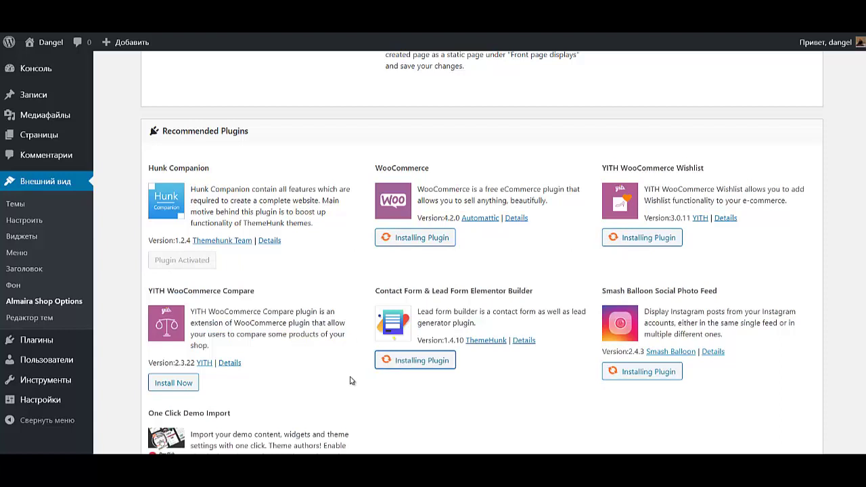
pyautogui.click(183, 382)
pyautogui.scroll(-2, 183, 380)
pyautogui.click(188, 376)
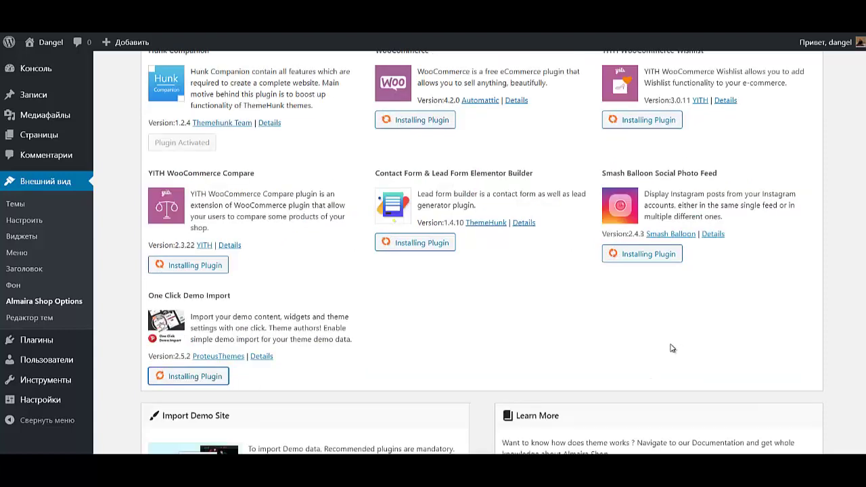
pyautogui.scroll(1, 456, 203)
pyautogui.scroll(-2, 455, 209)
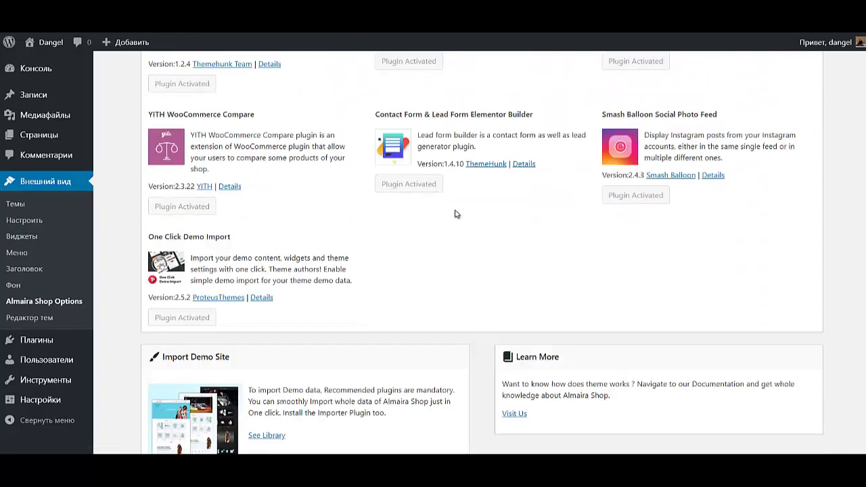
# Review the installed plugins and delete the Hello Dolly plugin with its data
pyautogui.click(36, 343)
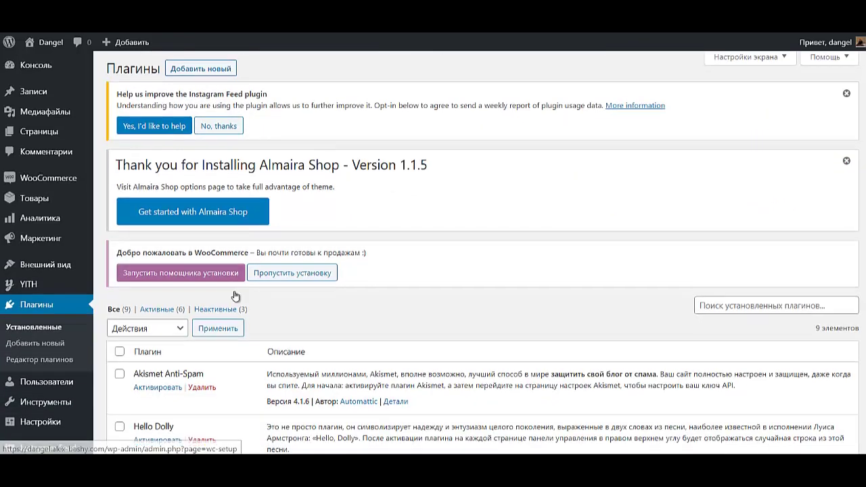
pyautogui.scroll(-5, 237, 298)
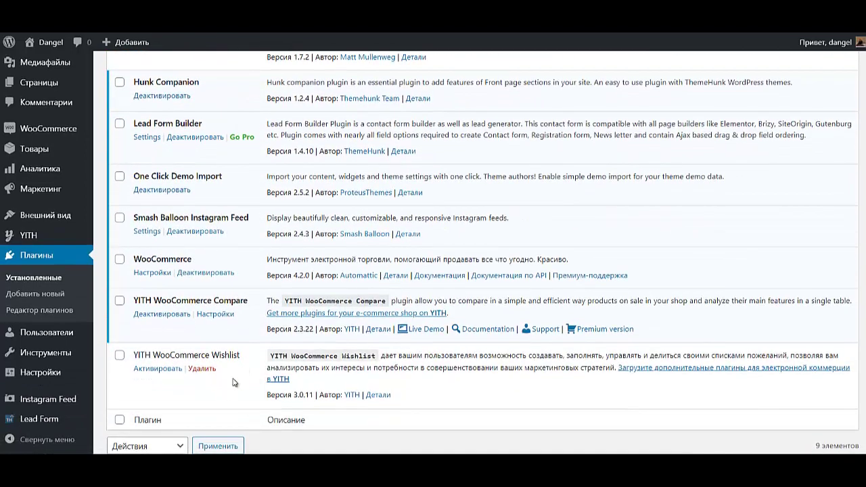
pyautogui.scroll(1, 218, 419)
pyautogui.scroll(3, 216, 420)
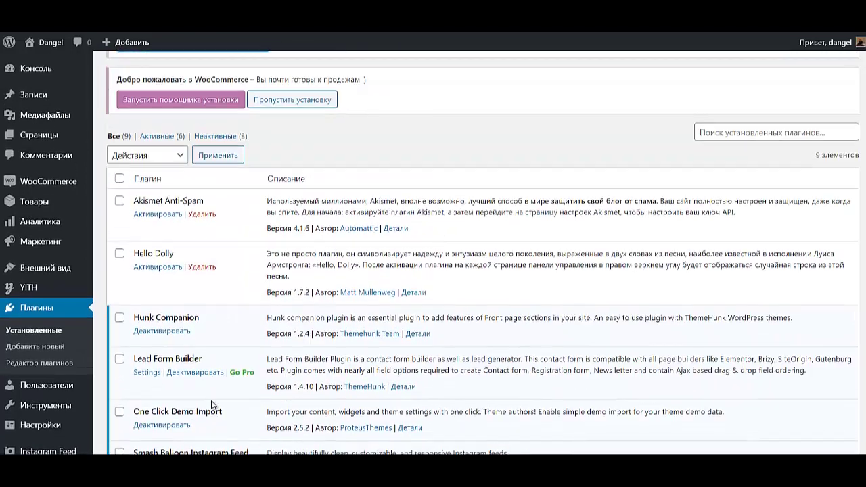
pyautogui.scroll(-2, 213, 418)
pyautogui.scroll(-2, 213, 415)
pyautogui.scroll(5, 210, 415)
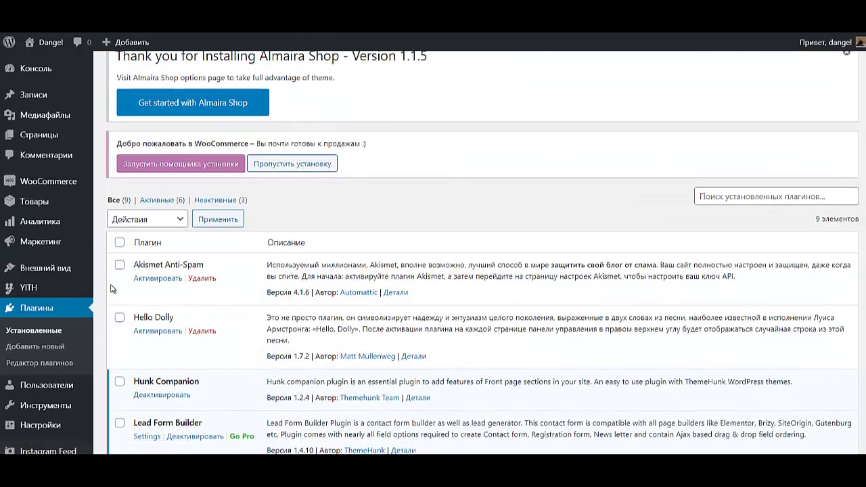
pyautogui.click(198, 332)
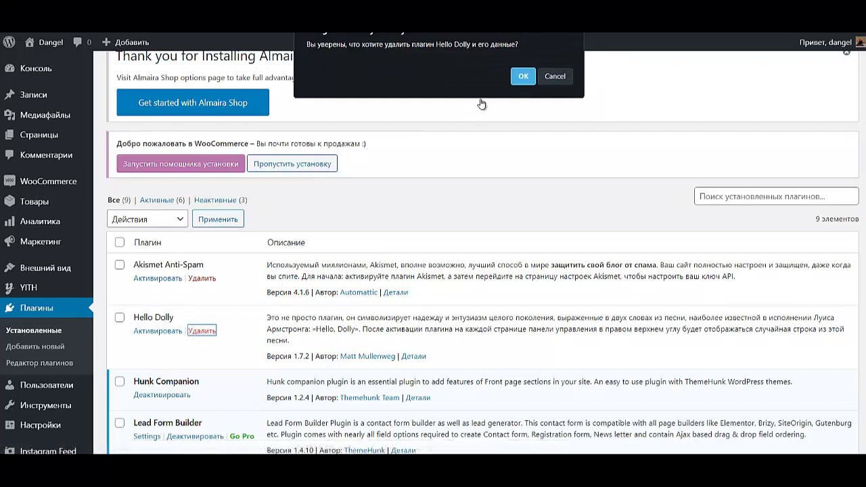
pyautogui.click(516, 80)
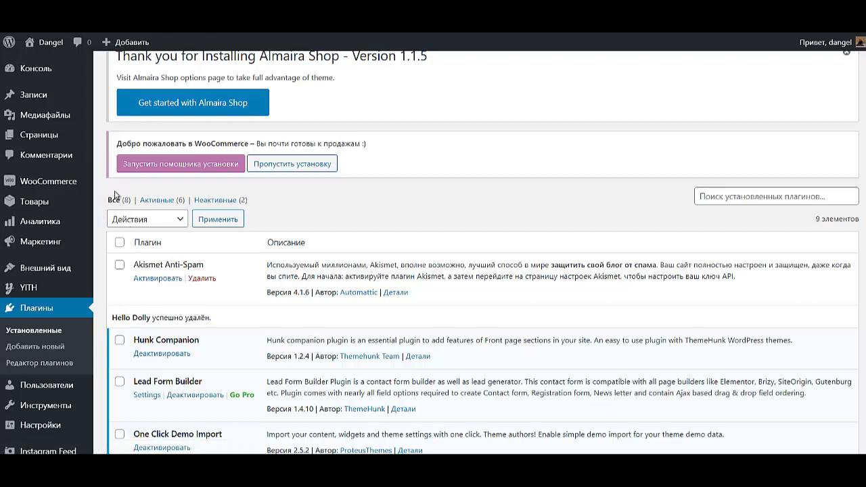
# Start the WooCommerce setup wizard and submit the store details with country Россия and a saved address, without opting in to usage tracking
pyautogui.click(167, 172)
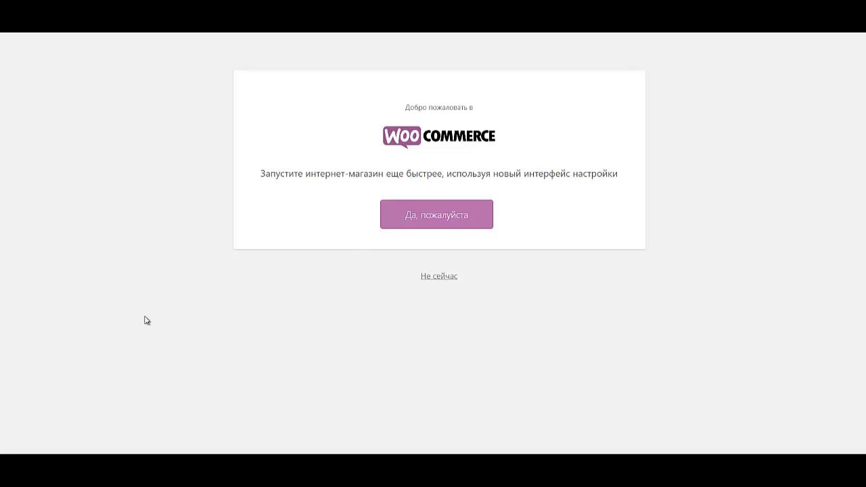
pyautogui.click(454, 218)
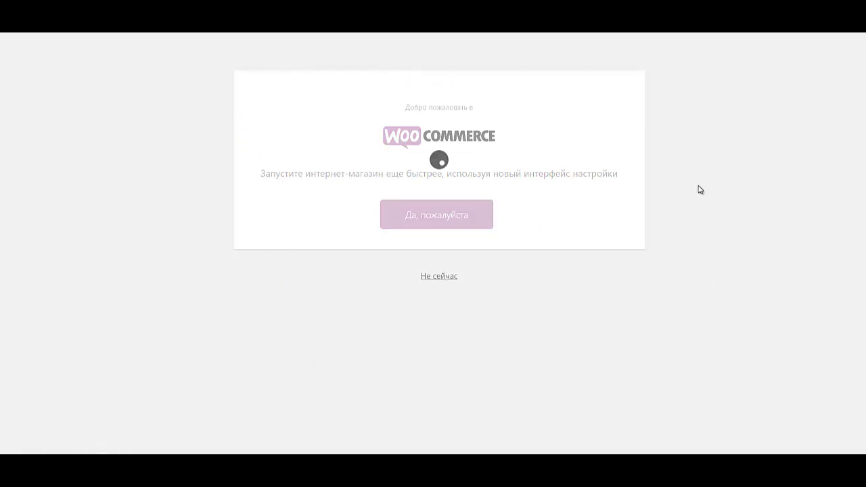
pyautogui.click(433, 261)
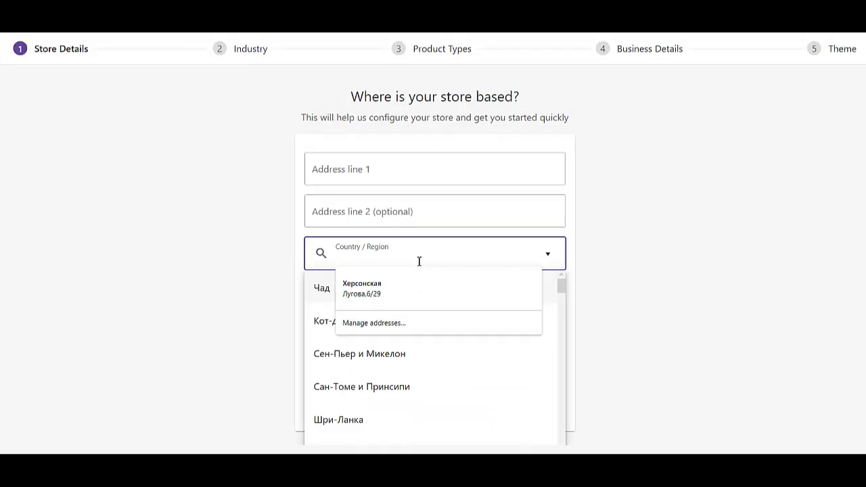
pyautogui.click(406, 288)
pyautogui.click(397, 299)
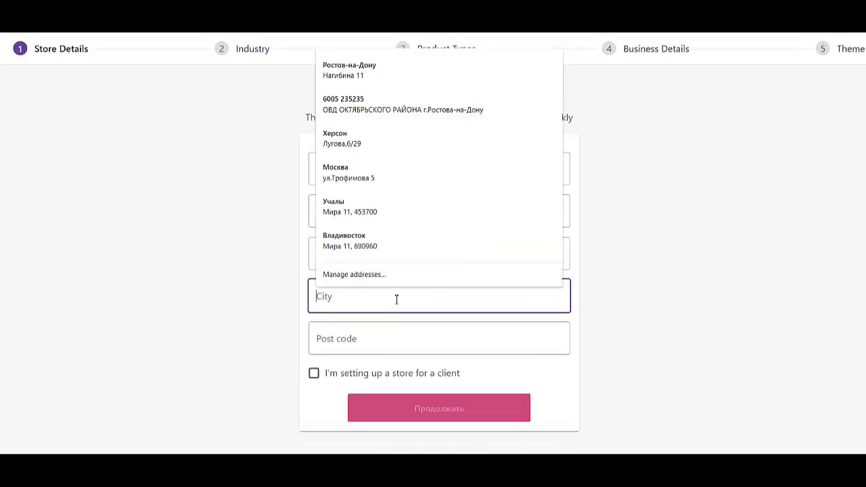
pyautogui.click(349, 70)
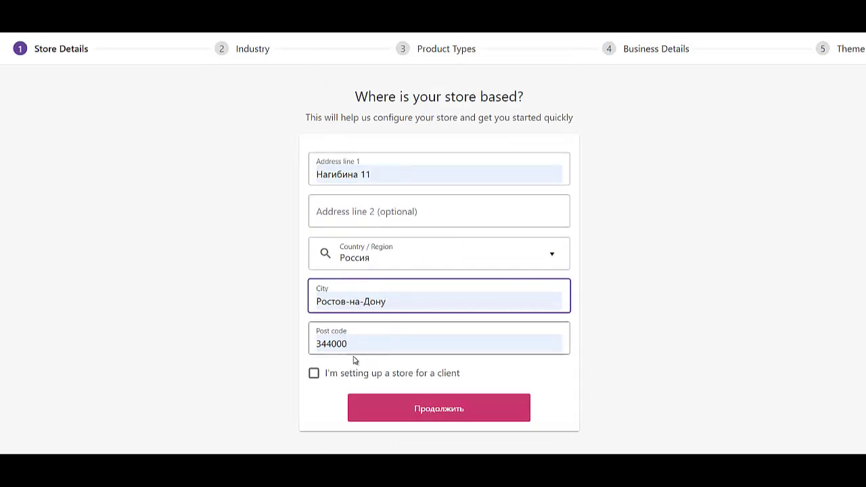
pyautogui.click(400, 412)
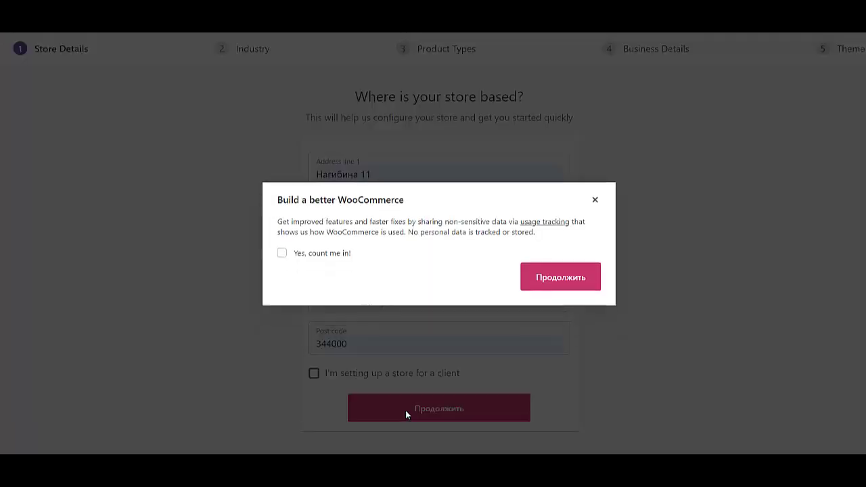
pyautogui.click(554, 280)
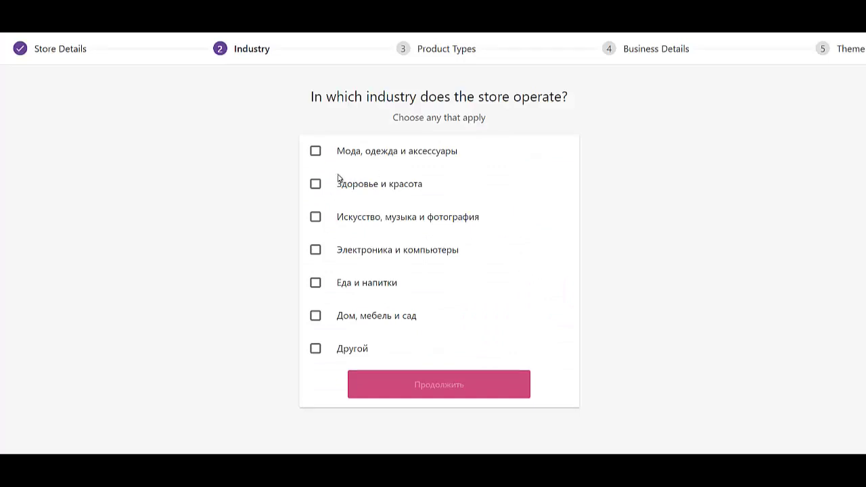
# Set the store's industry to "Мода, одежда и аксессуары" and its product type to "Физические продукты"
pyautogui.click(341, 150)
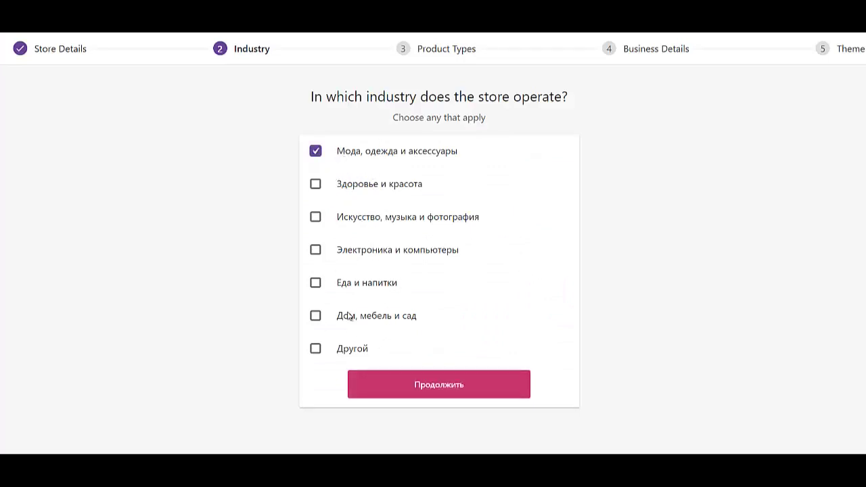
pyautogui.click(426, 385)
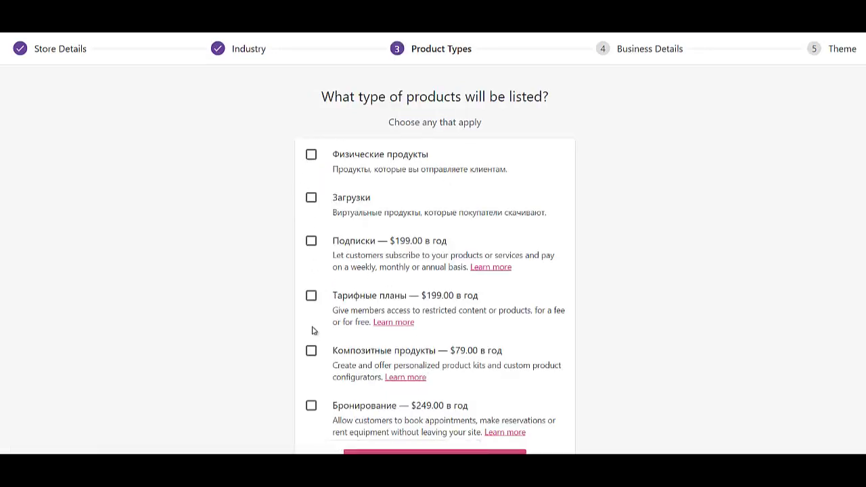
pyautogui.click(311, 154)
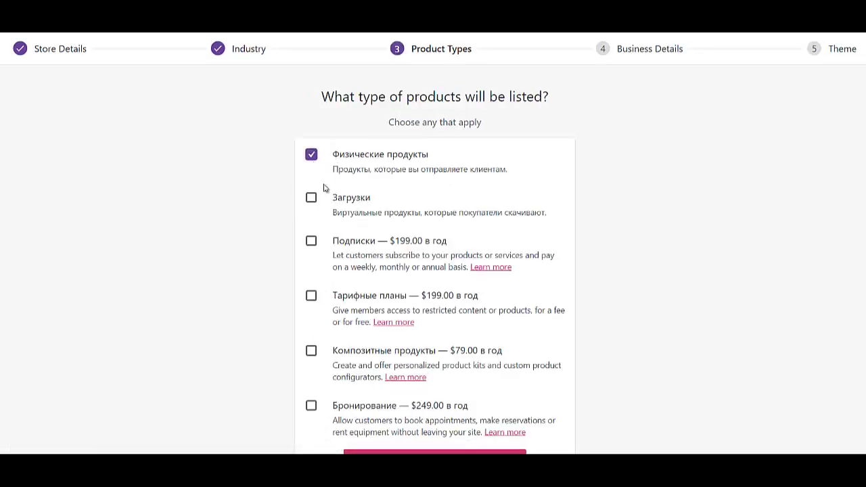
pyautogui.scroll(-1, 392, 323)
pyautogui.click(404, 429)
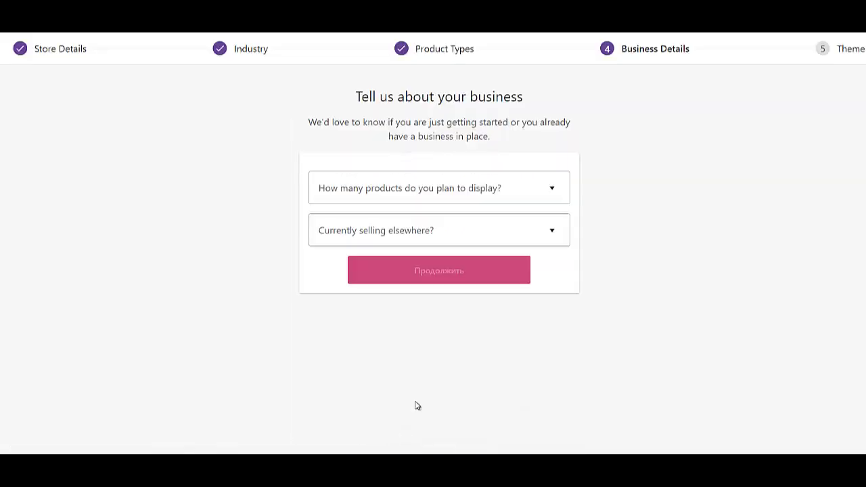
# Submit the business details with 1 000+ products, not selling elsewhere, and the Facebook, Mailchimp and Google Ads extras switched off
pyautogui.click(409, 193)
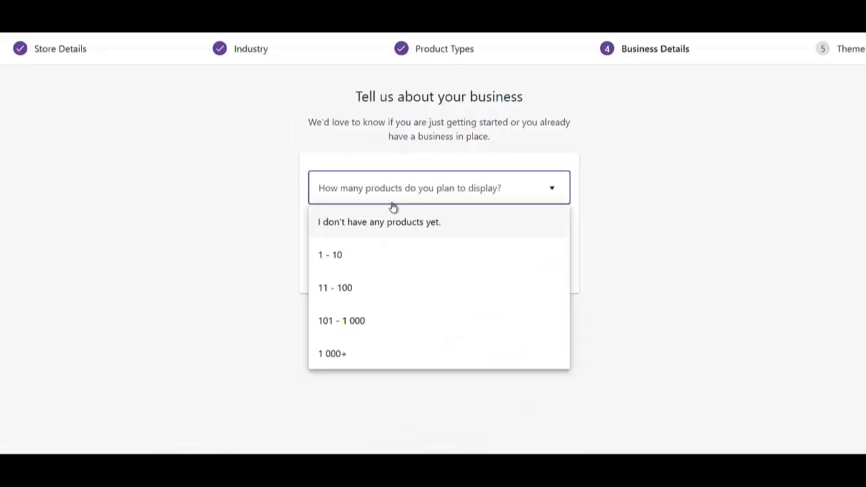
pyautogui.click(340, 357)
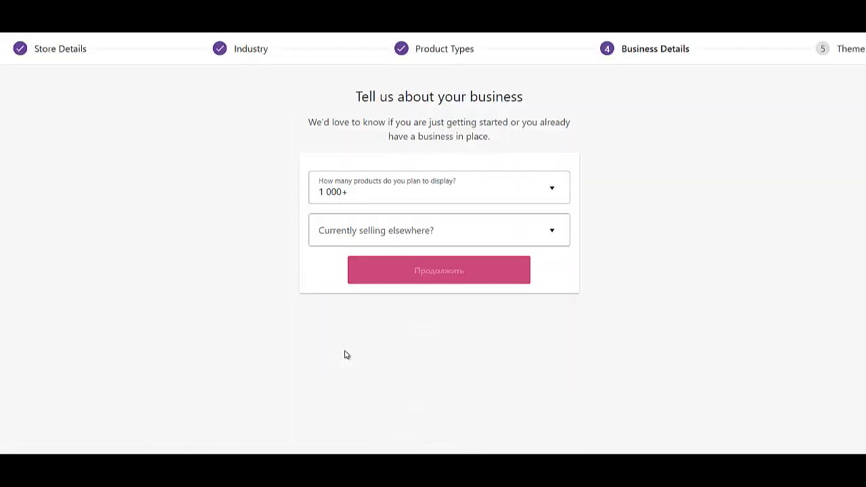
pyautogui.click(398, 239)
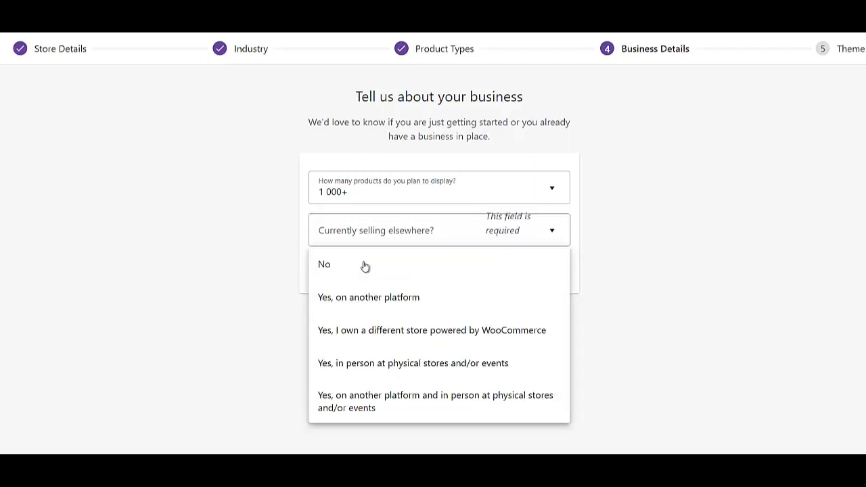
pyautogui.click(361, 266)
pyautogui.scroll(-1, 589, 229)
pyautogui.click(554, 193)
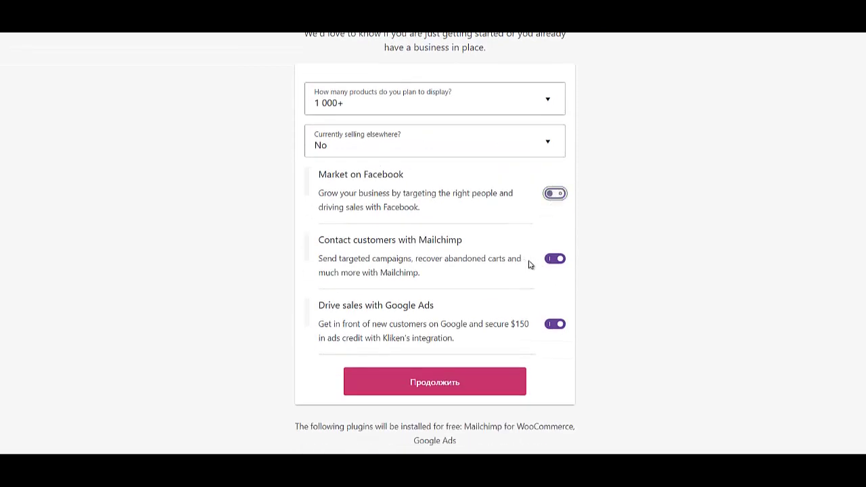
pyautogui.click(554, 258)
pyautogui.click(545, 339)
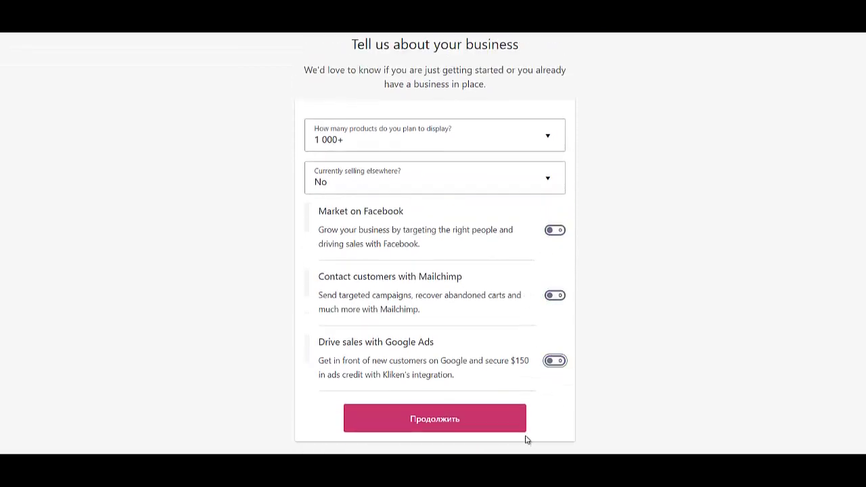
pyautogui.click(460, 420)
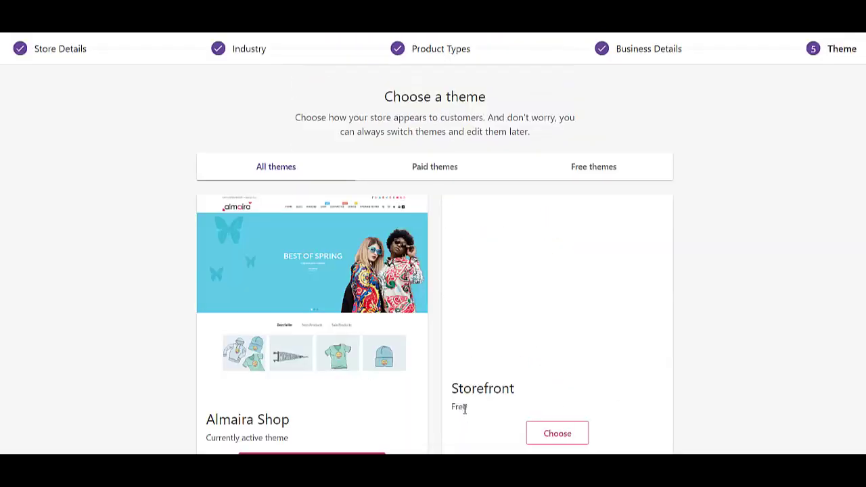
# Keep the active Almaira Shop theme for the store and decline the Jetpack and WooCommerce Services offer
pyautogui.scroll(-4, 464, 408)
pyautogui.scroll(3, 448, 401)
pyautogui.scroll(2, 429, 400)
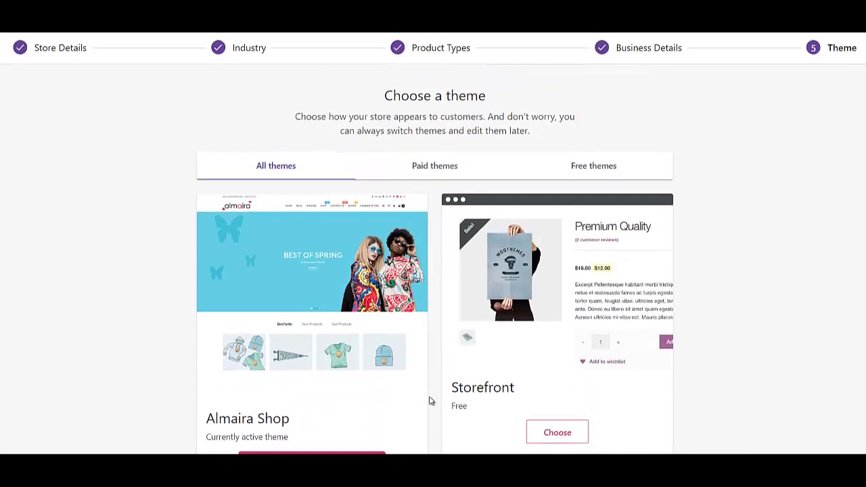
pyautogui.scroll(-4, 406, 403)
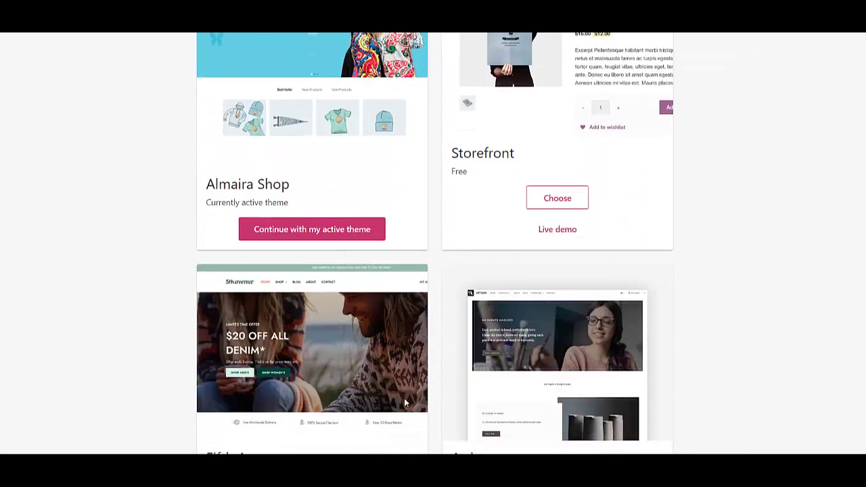
pyautogui.click(270, 232)
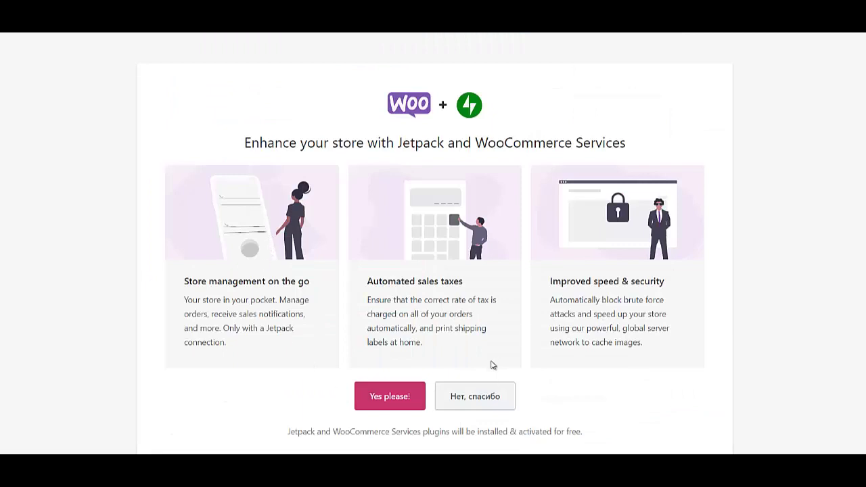
pyautogui.click(477, 395)
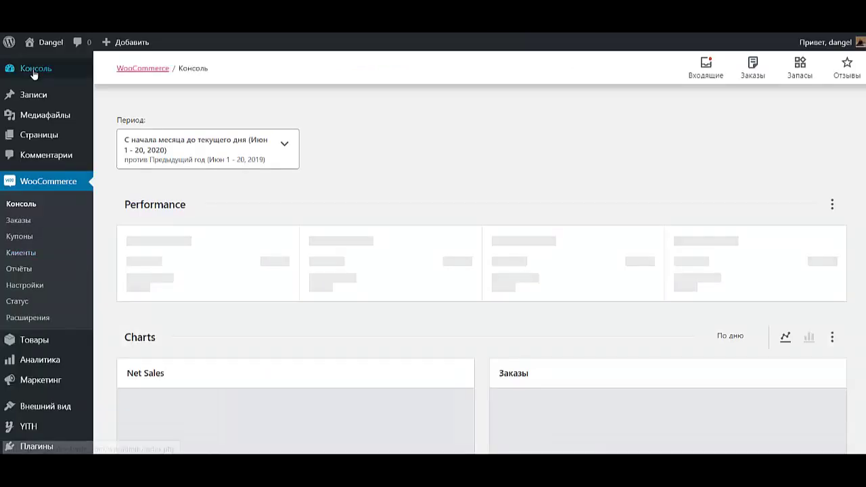
# Import the Almaira Shop Dark Scheme demo site from the theme's demo library
pyautogui.click(34, 73)
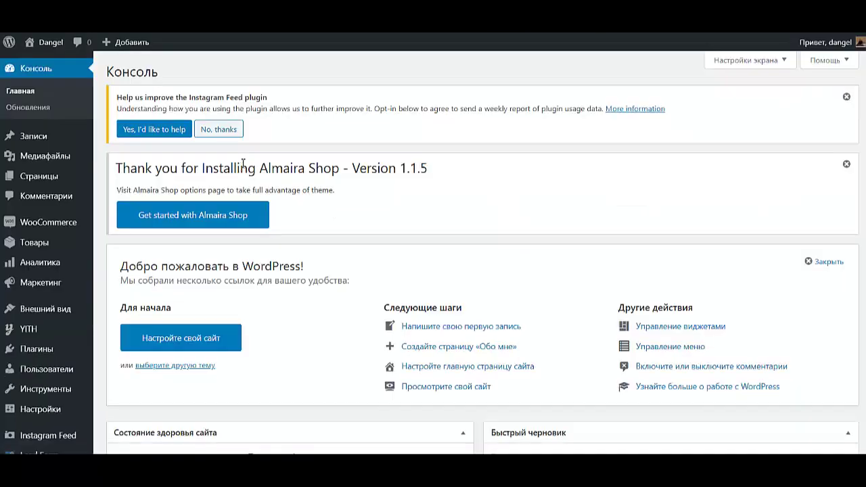
pyautogui.click(210, 218)
pyautogui.scroll(-3, 499, 303)
pyautogui.scroll(-6, 499, 304)
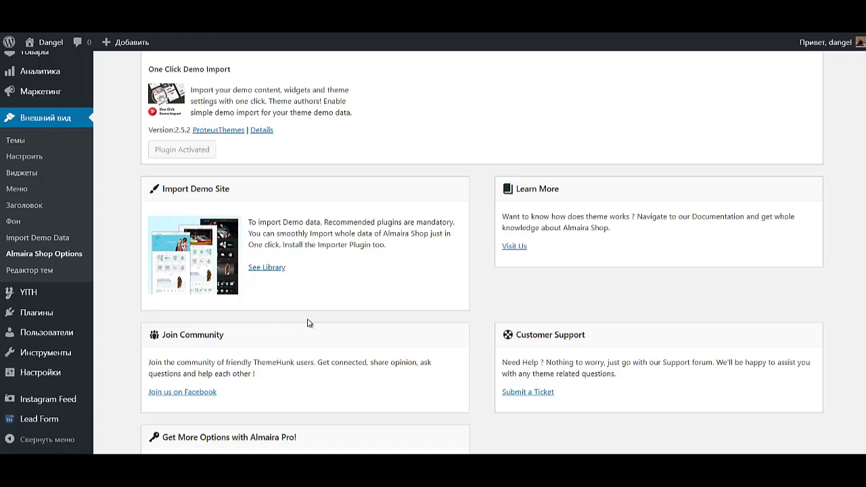
pyautogui.click(266, 269)
pyautogui.scroll(-5, 276, 305)
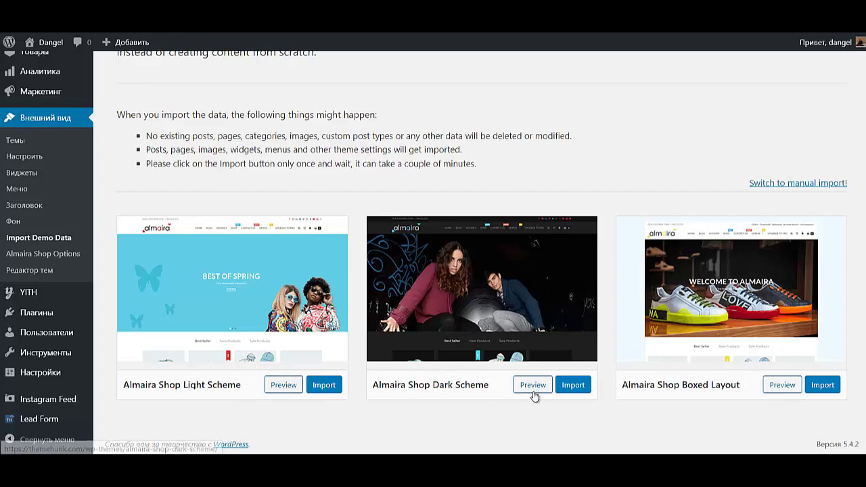
pyautogui.click(575, 385)
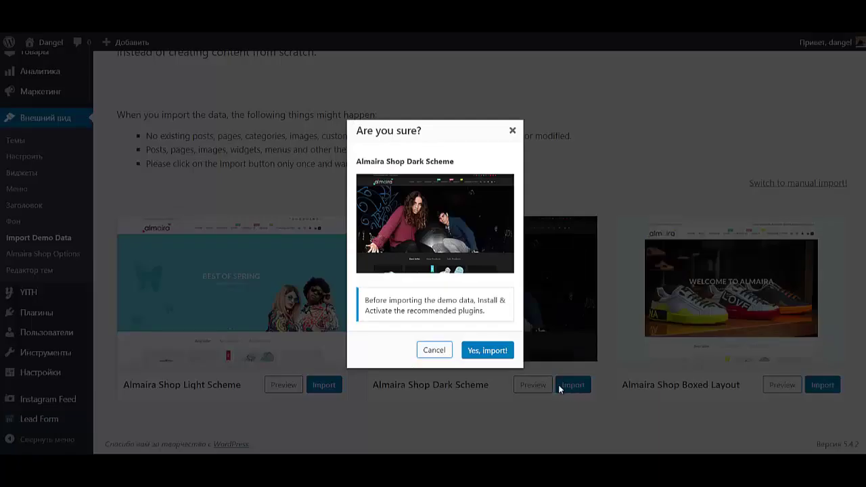
pyautogui.click(497, 352)
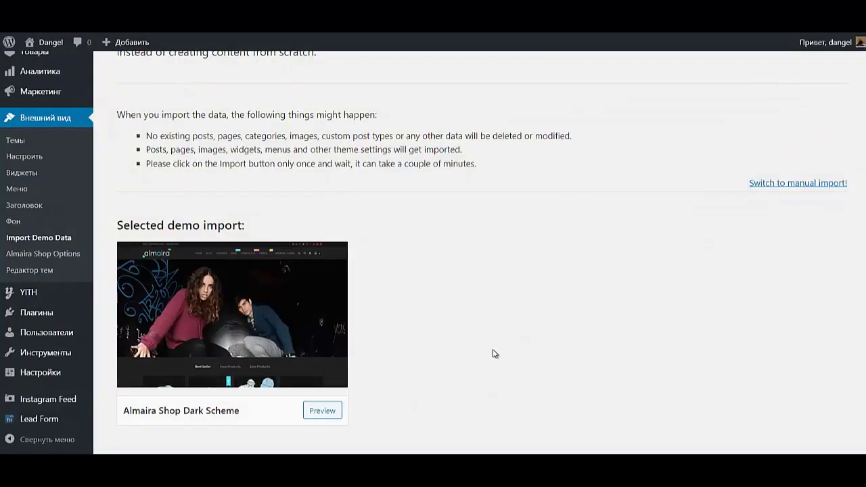
pyautogui.scroll(-1, 446, 355)
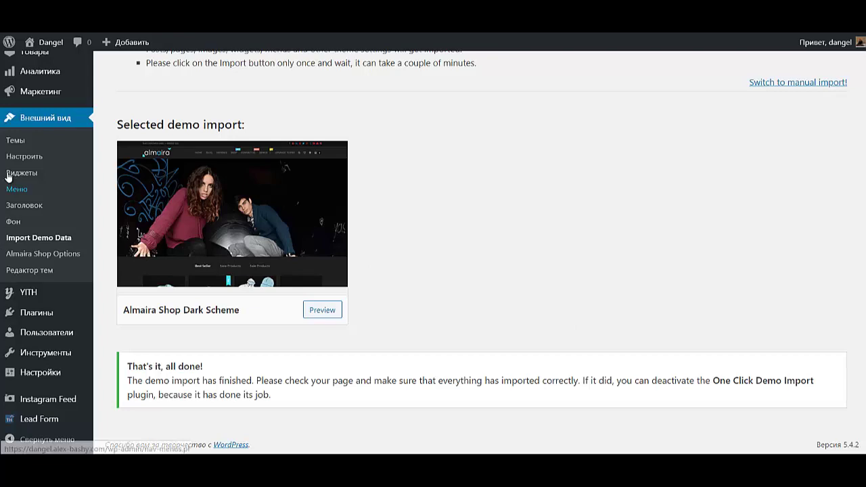
# Visit the live site and examine its front page from the header down through the product sections
pyautogui.scroll(3, 14, 178)
pyautogui.moveTo(30, 61)
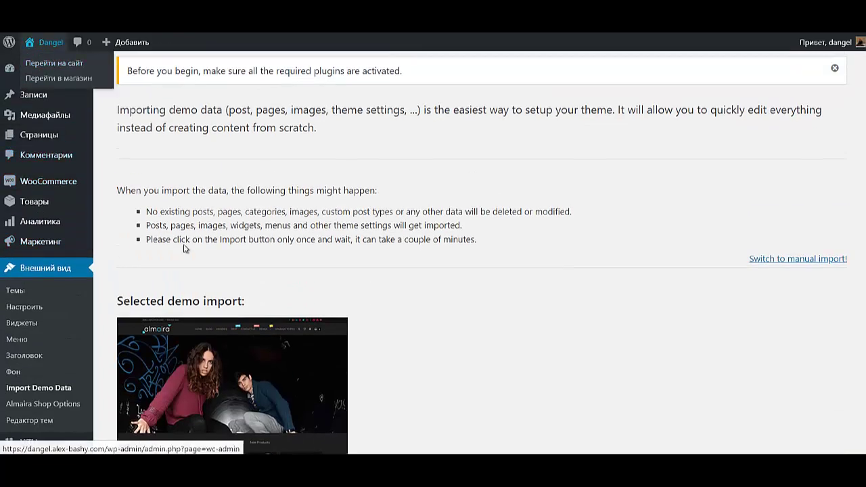
pyautogui.click(40, 64)
pyautogui.scroll(-4, 274, 161)
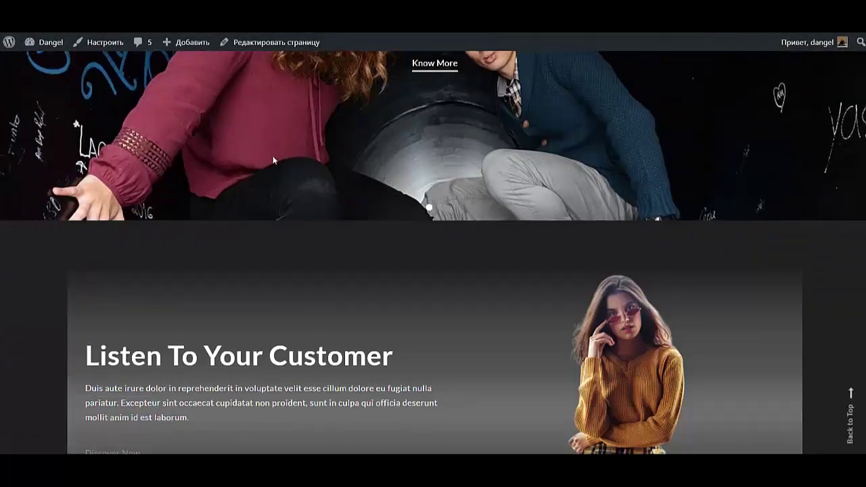
pyautogui.scroll(-10, 277, 164)
pyautogui.scroll(10, 278, 169)
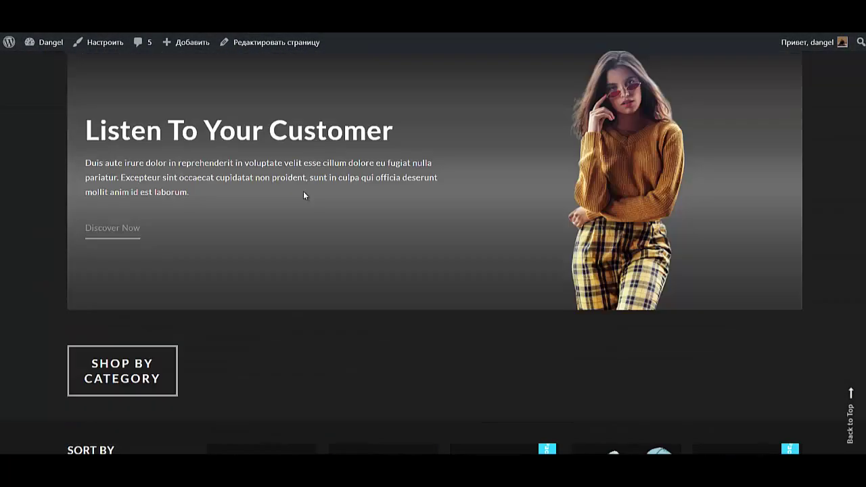
pyautogui.scroll(6, 303, 195)
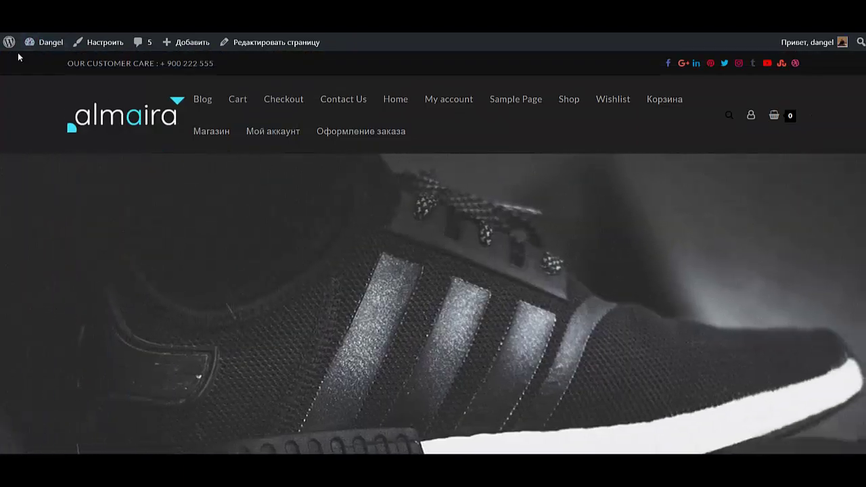
# Return to the site's admin area and activate the YITH WooCommerce Wishlist plugin among the installed plugins
pyautogui.moveTo(29, 47)
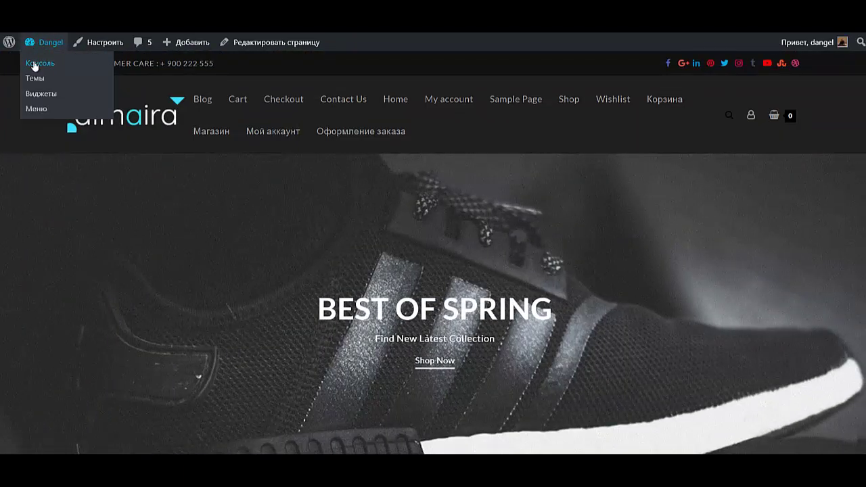
pyautogui.click(36, 69)
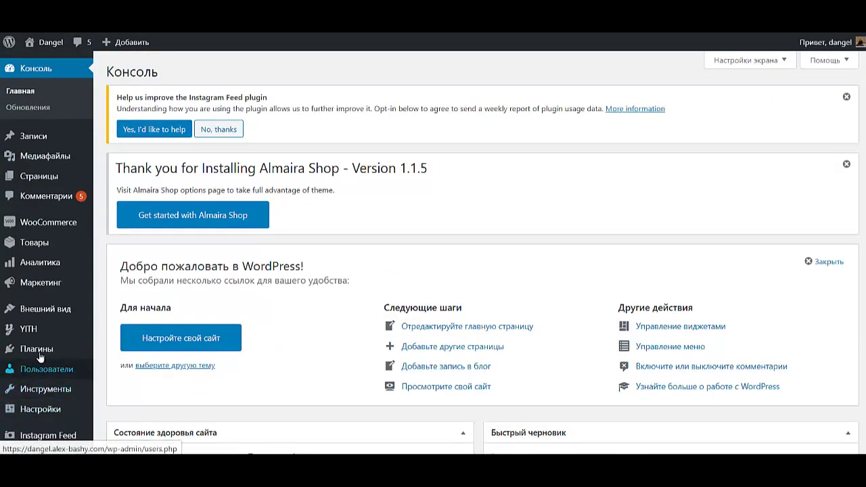
pyautogui.moveTo(73, 355)
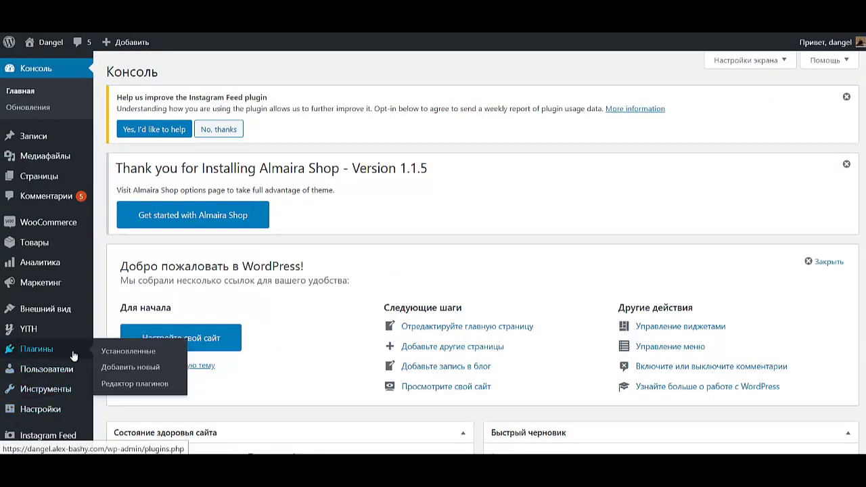
pyautogui.click(111, 353)
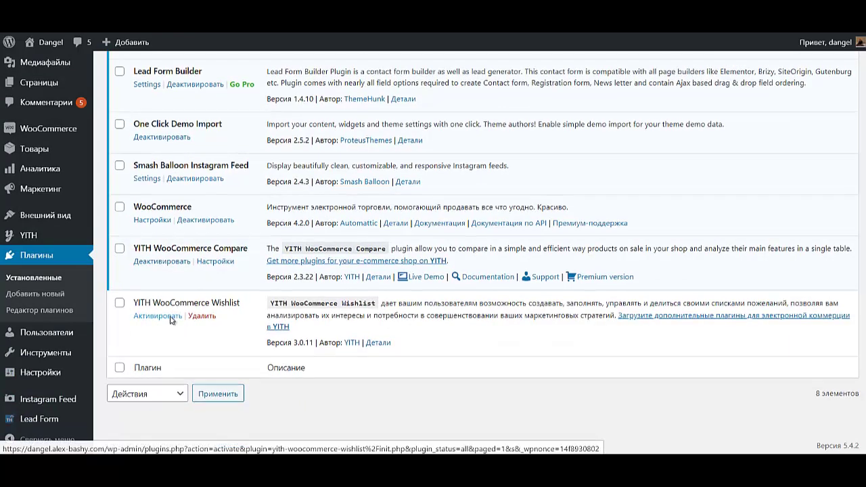
pyautogui.scroll(1, 170, 320)
pyautogui.scroll(-1, 171, 332)
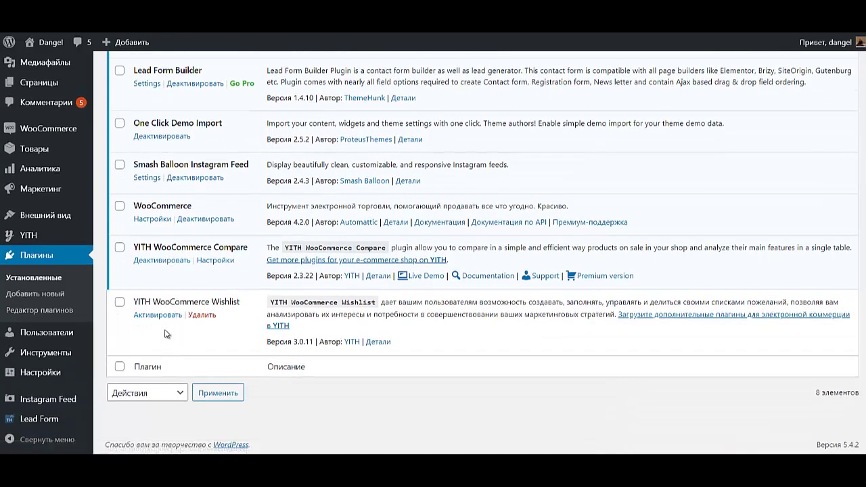
pyautogui.click(163, 316)
pyautogui.scroll(-6, 179, 338)
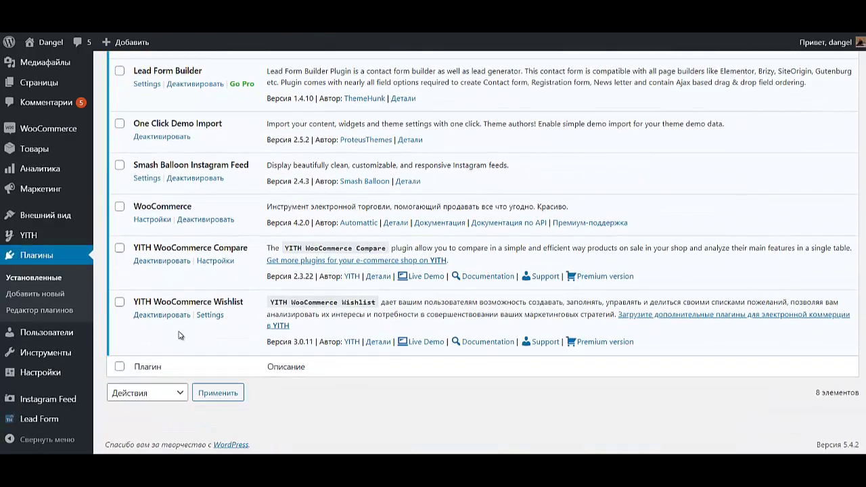
pyautogui.scroll(5, 160, 340)
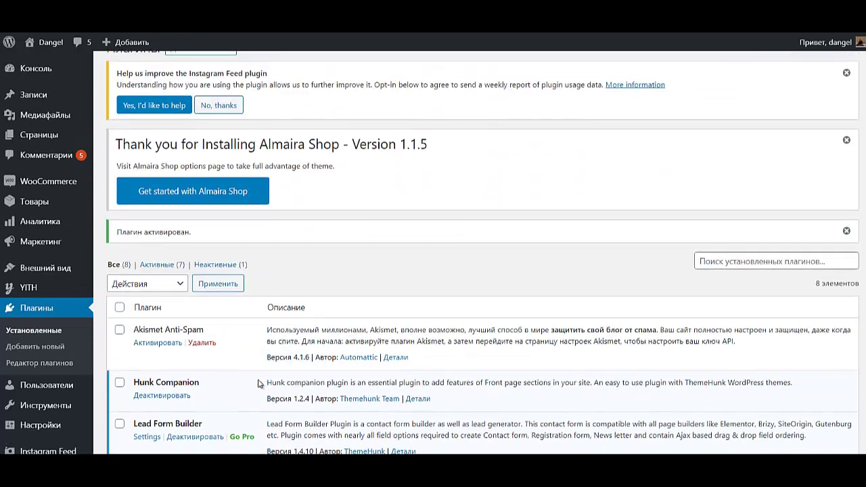
pyautogui.scroll(1, 217, 330)
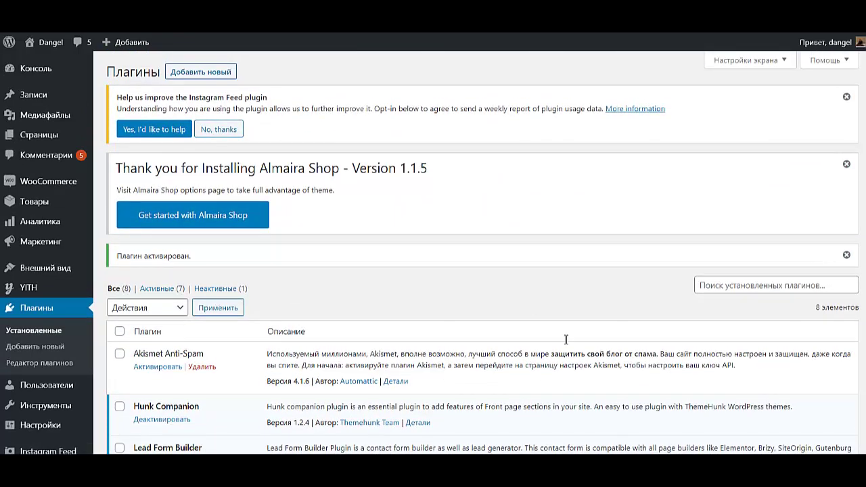
# Search the plugin catalogue for "wpforms" and install the WPForms contact form plugin
pyautogui.click(200, 72)
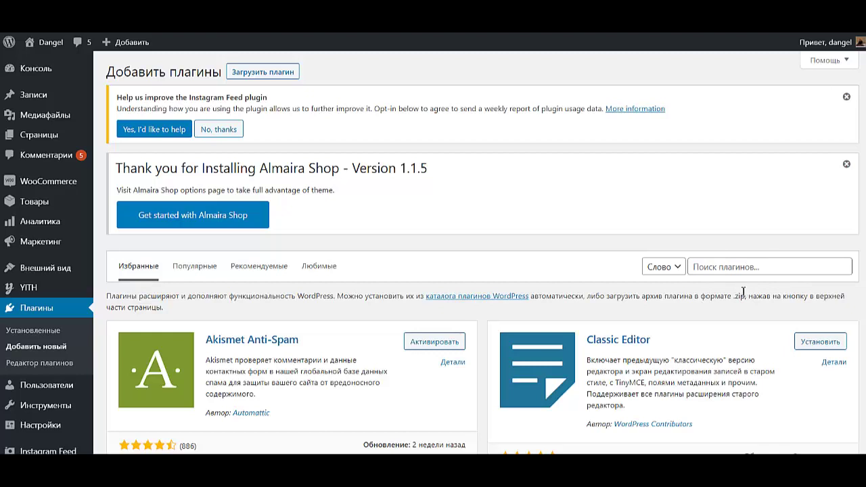
pyautogui.click(738, 268)
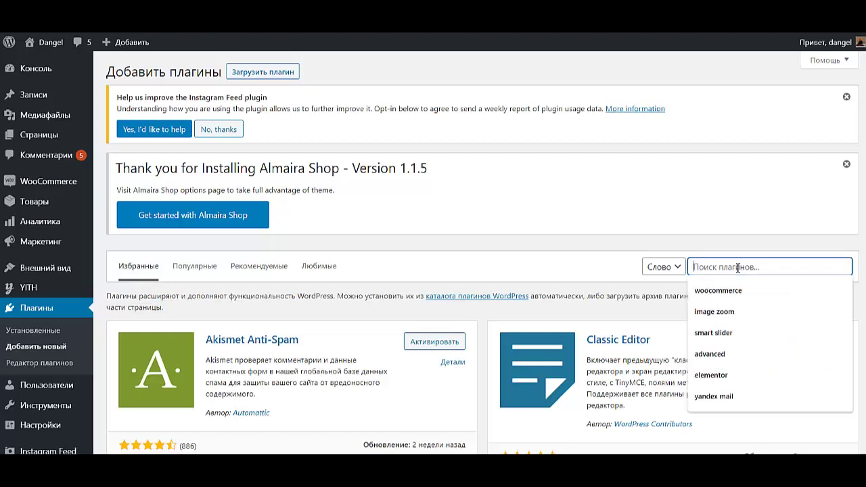
pyautogui.write('wpforms')
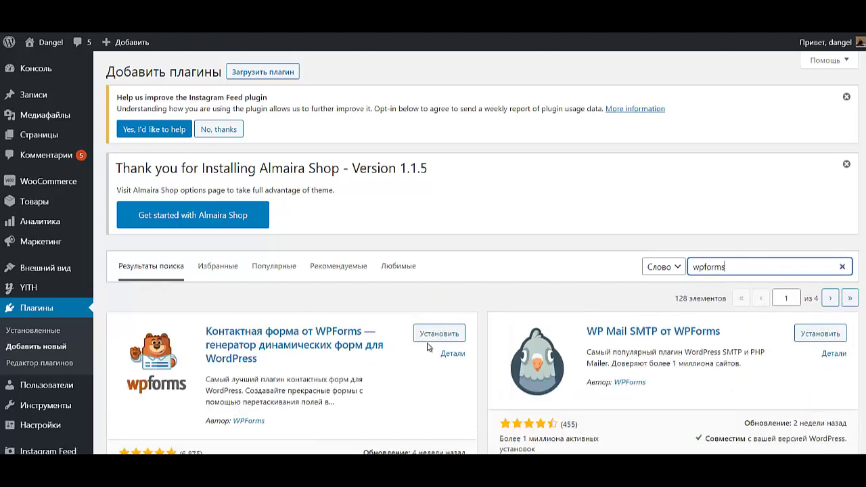
pyautogui.click(436, 334)
# Search the plugin catalogue for "popup maker" and install the Popup Maker plugin
pyautogui.click(770, 266)
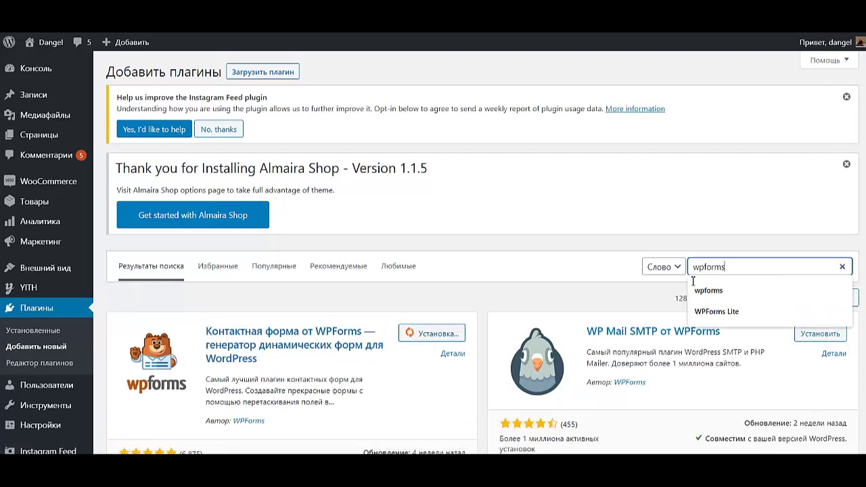
pyautogui.hotkey('ctrl', 'a')
pyautogui.write('pop')
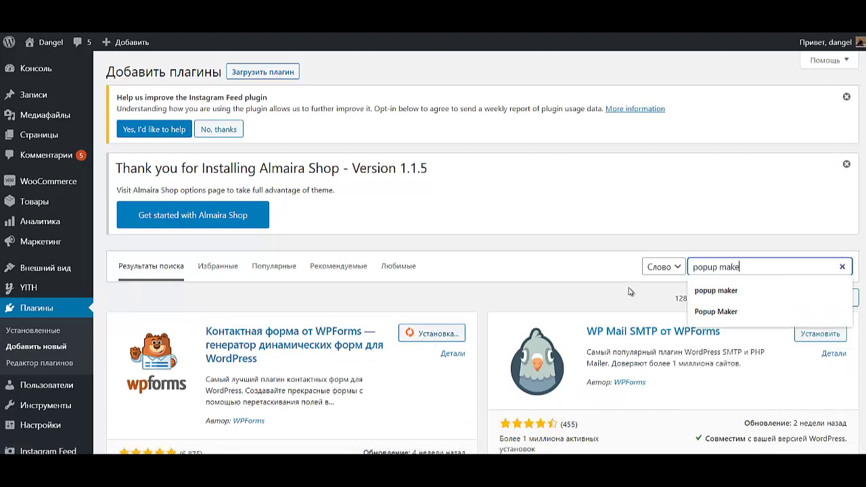
pyautogui.press('Return')
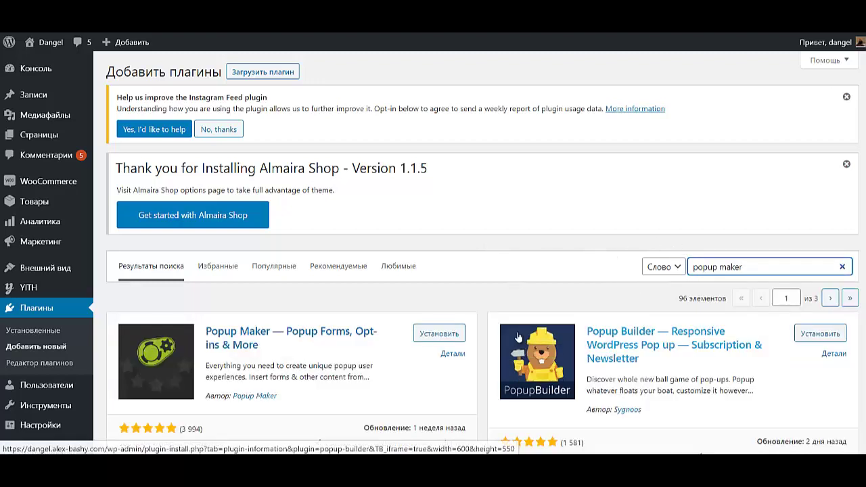
pyautogui.click(439, 334)
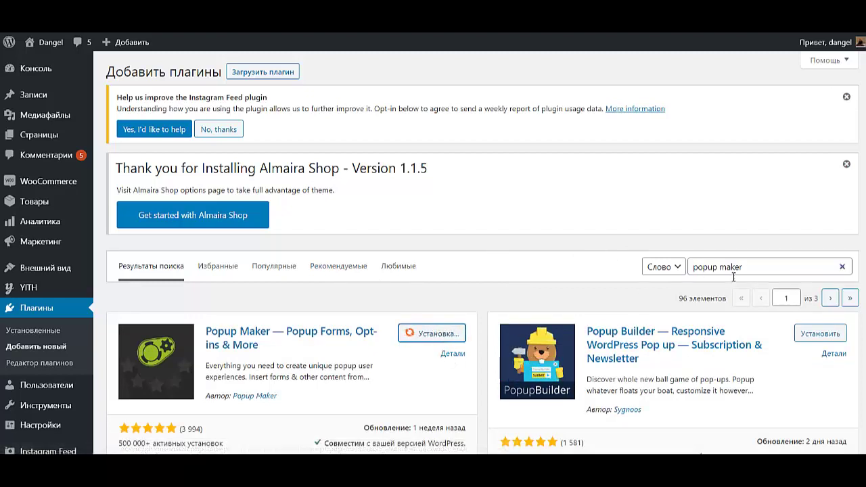
# Search the plugin catalogue for "maxbutton" and install the WordPress Button Plugin MaxButtons
pyautogui.click(754, 271)
pyautogui.moveTo(754, 271); pyautogui.dragTo(690, 268)
pyautogui.write('m')
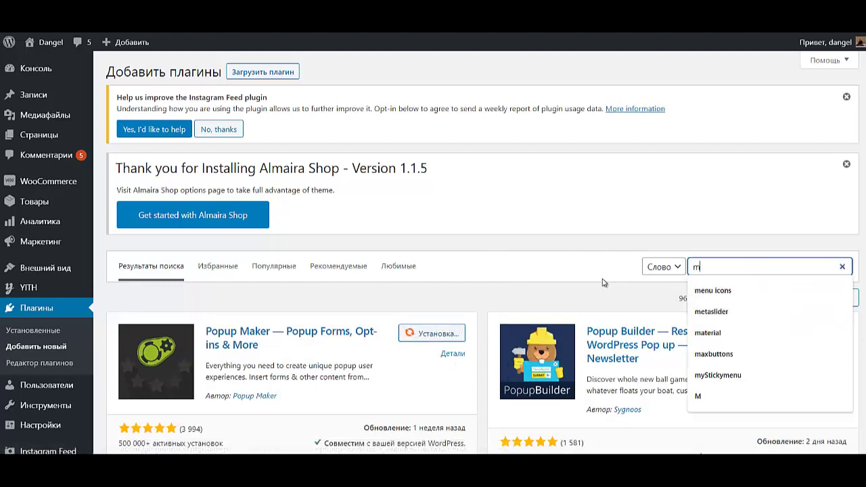
pyautogui.write('axbutton')
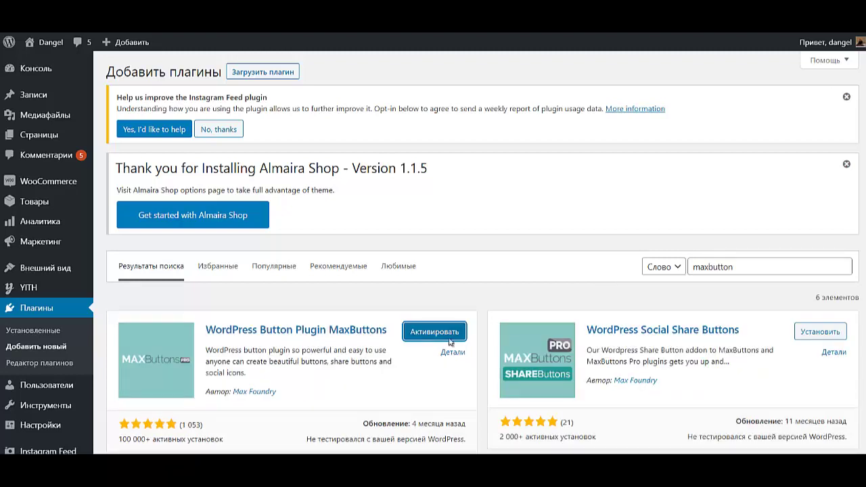
# Search the plugin catalogue for "Captcha by BestWebSoft" and install that captcha plugin
pyautogui.doubleClick(744, 267)
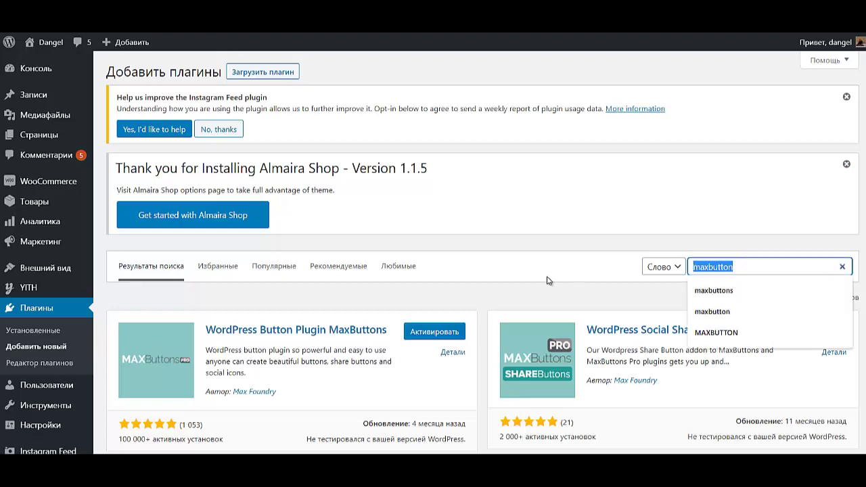
pyautogui.write('Captcha by BestWebSoft')
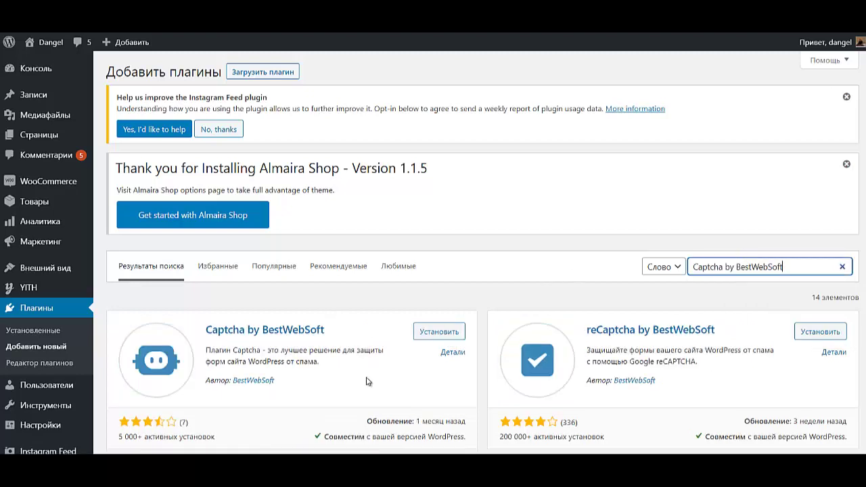
pyautogui.click(430, 332)
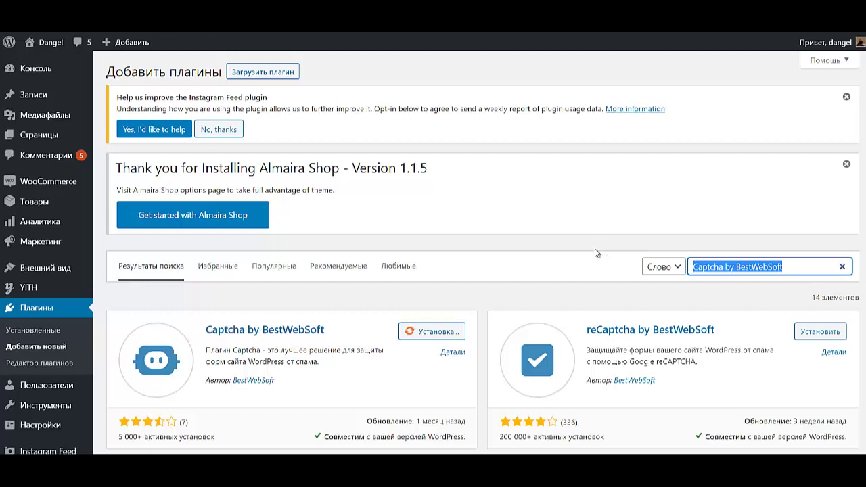
# Search the plugin catalogue for "change mail" and install the CB Change Mail Sender plugin
pyautogui.write('cha')
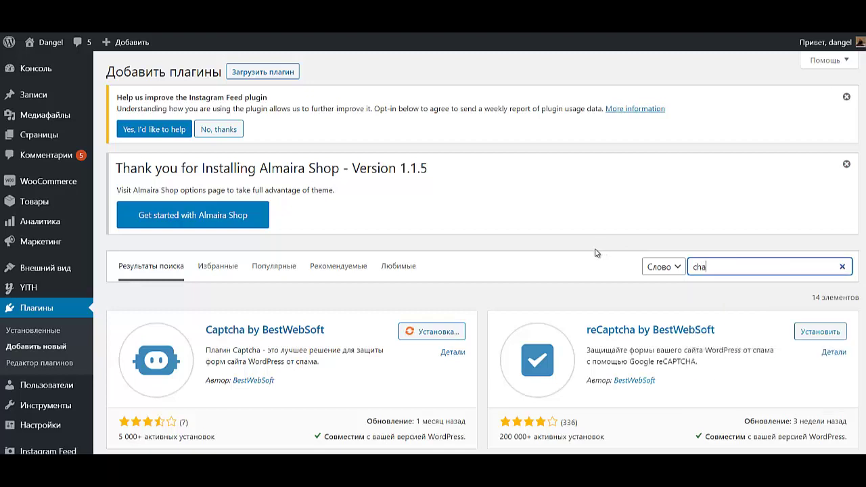
pyautogui.write('ng')
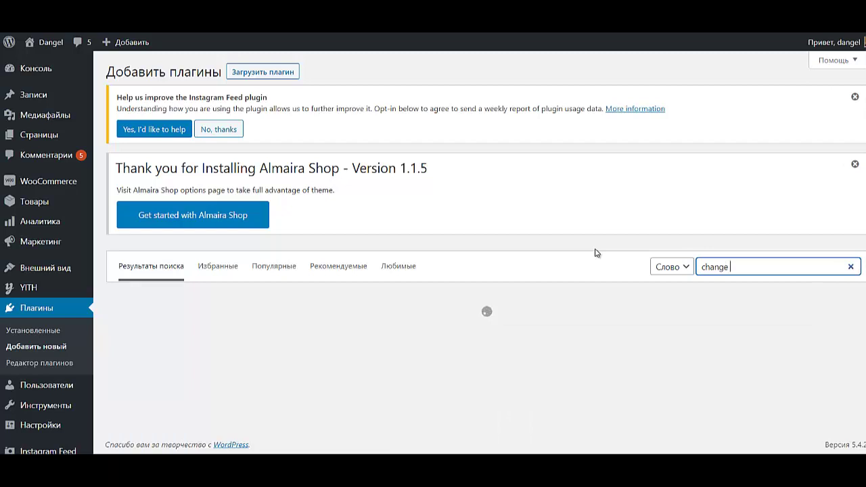
pyautogui.write('e mail')
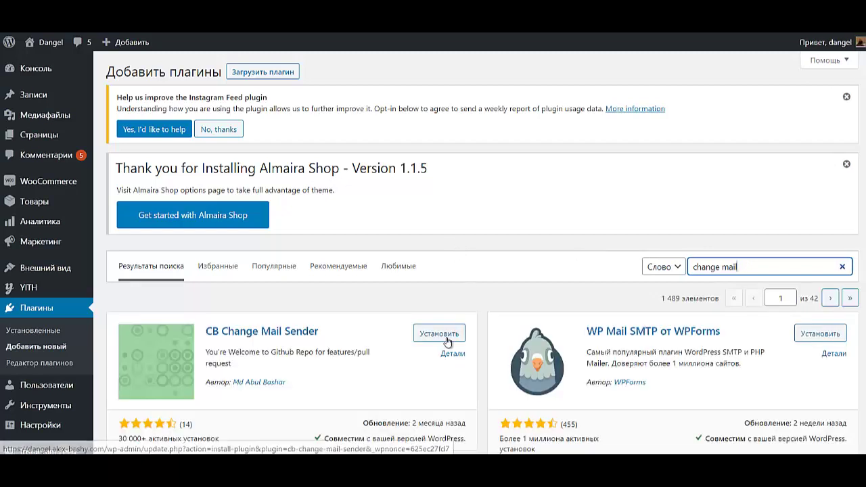
pyautogui.click(447, 334)
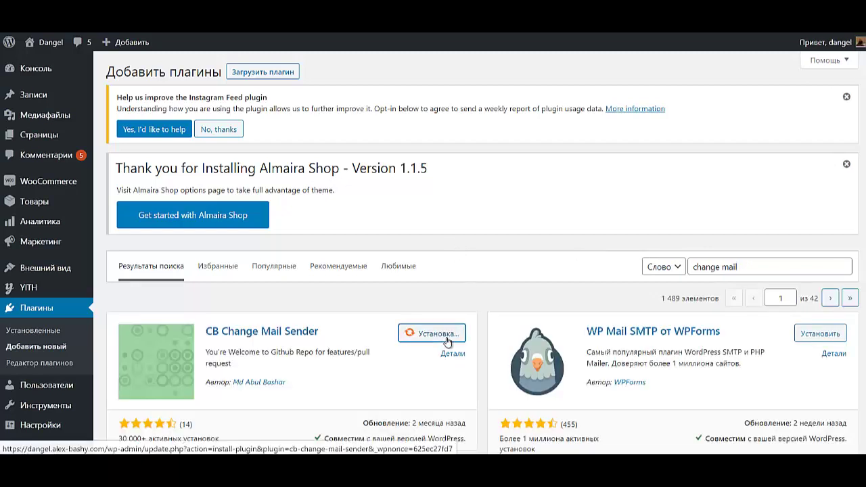
# Search the plugin catalogue for "Colorlib Customizer" and install Custom Login Page Customizer by Colorlib
pyautogui.click(710, 262)
pyautogui.hotkey('ctrl', 'a')
pyautogui.write('custom')
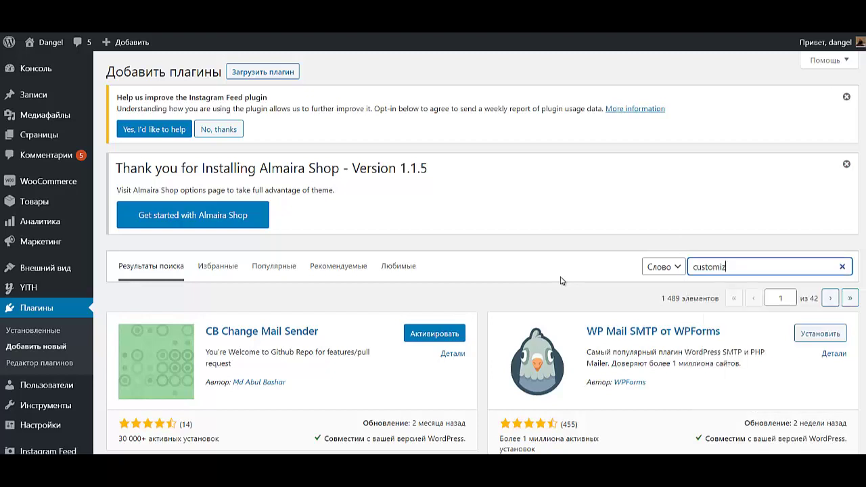
pyautogui.write('izer')
pyautogui.hotkey('ctrl', 'a')
pyautogui.write('Colorlib Customizer')
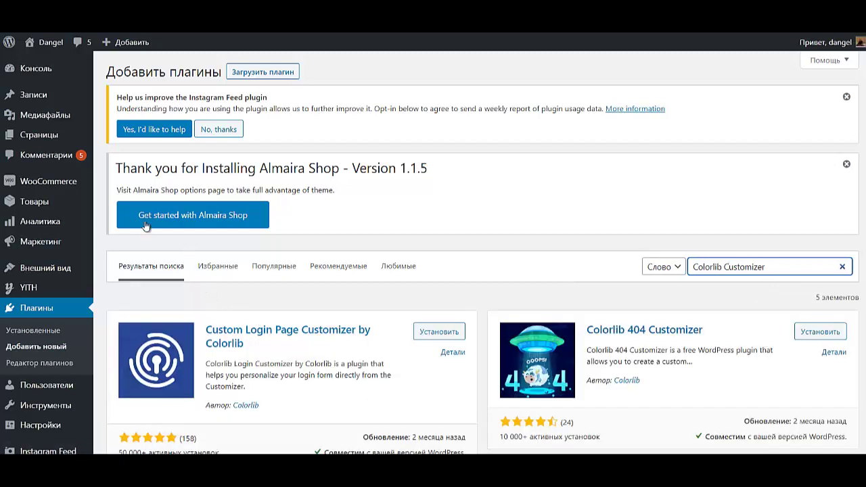
pyautogui.click(425, 333)
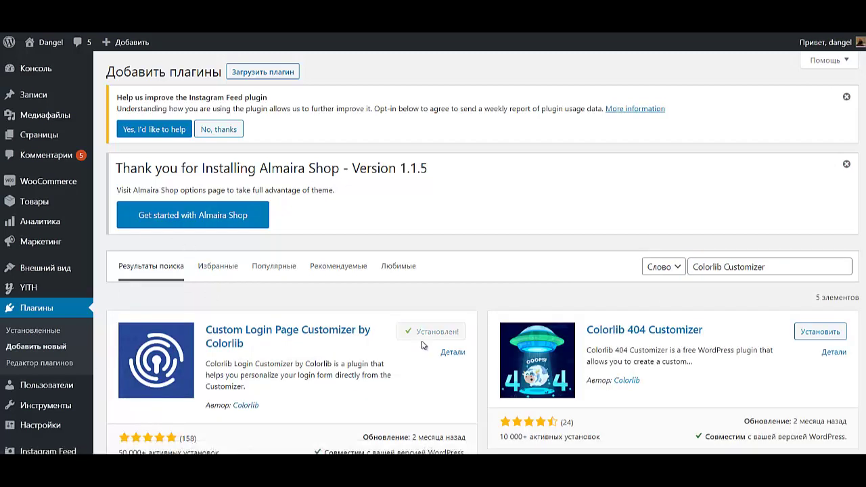
# Search the plugin catalogue for "With Ajax" and install the Login With Ajax plugin
pyautogui.click(776, 266)
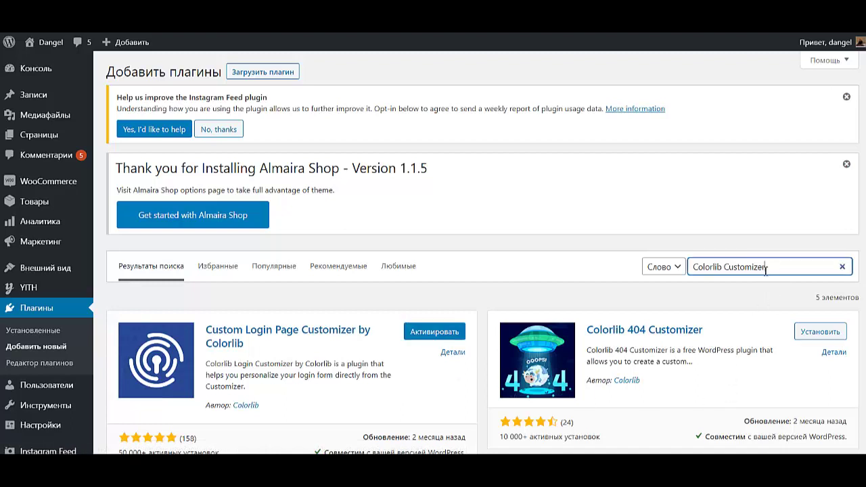
pyautogui.moveTo(766, 269); pyautogui.dragTo(694, 275)
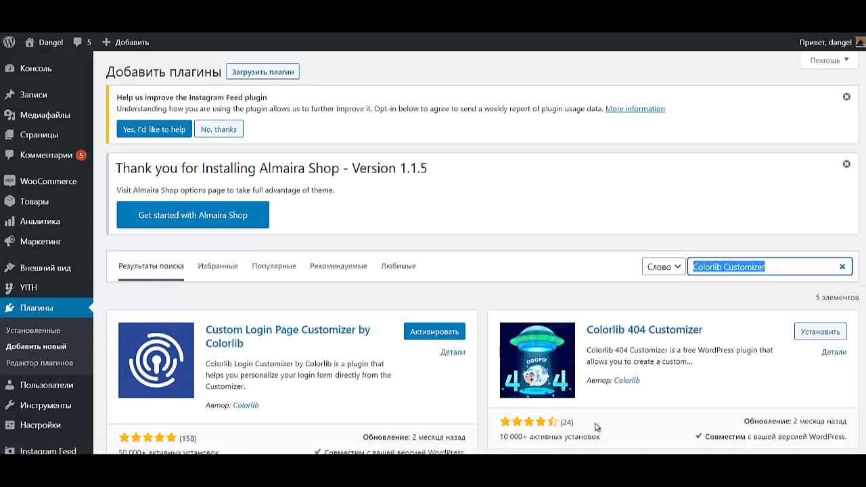
pyautogui.write('With Ajax')
pyautogui.scroll(-1, 602, 213)
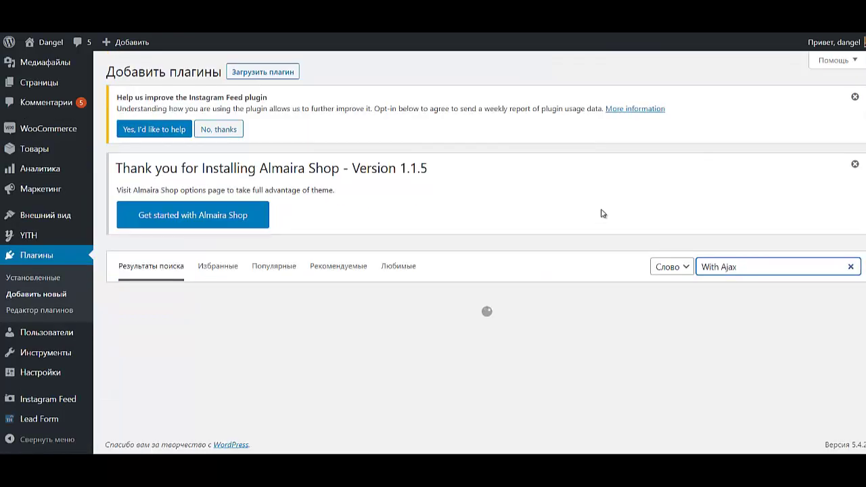
pyautogui.scroll(-5, 415, 299)
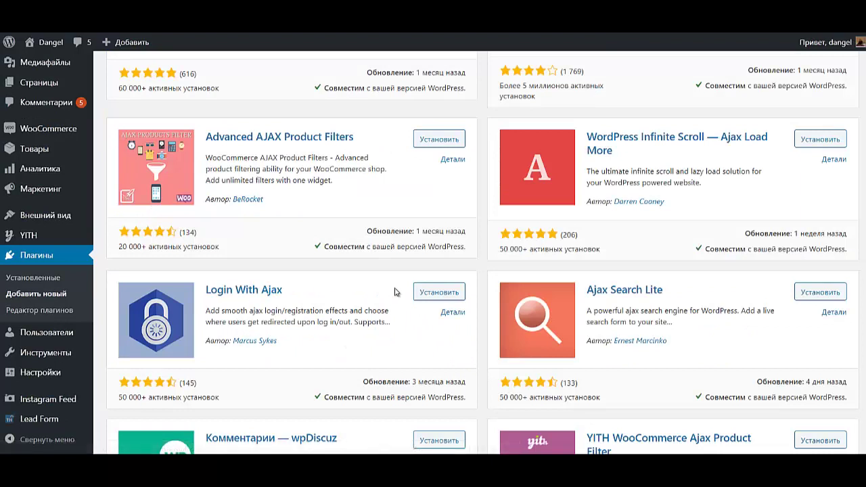
pyautogui.click(439, 294)
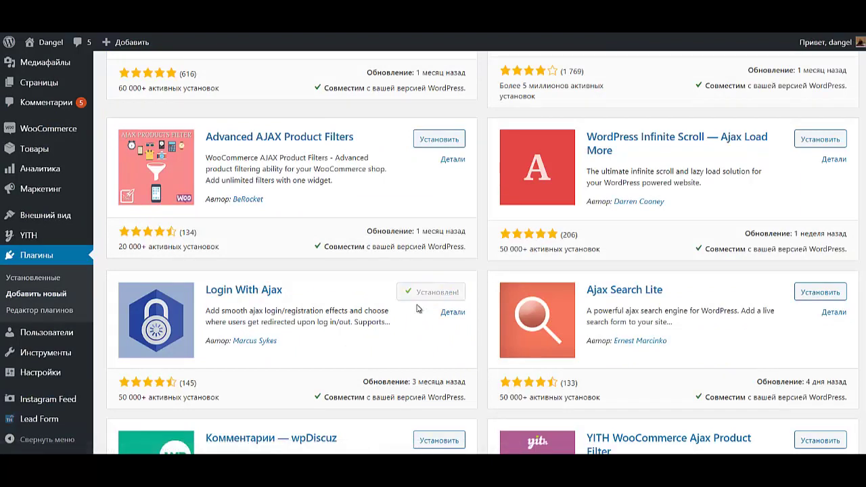
# Search the plugin catalogue for "advanced" and install the TinyMCE Advanced plugin
pyautogui.scroll(5, 760, 245)
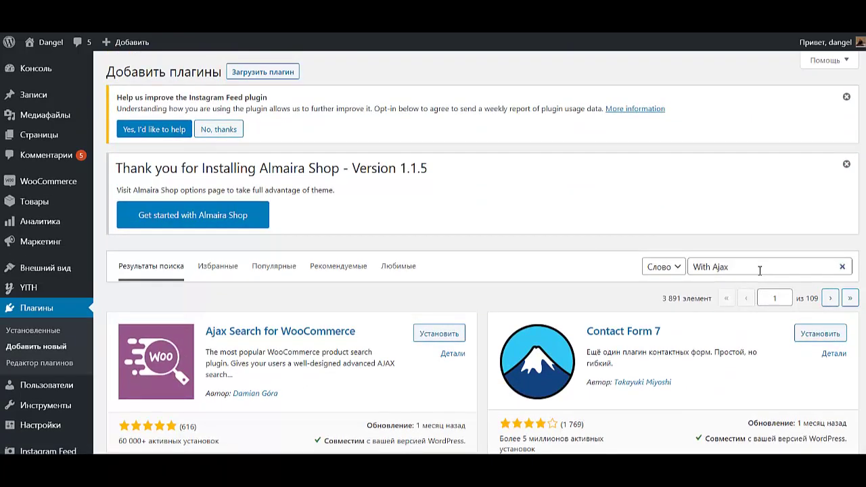
pyautogui.moveTo(760, 271); pyautogui.dragTo(621, 265)
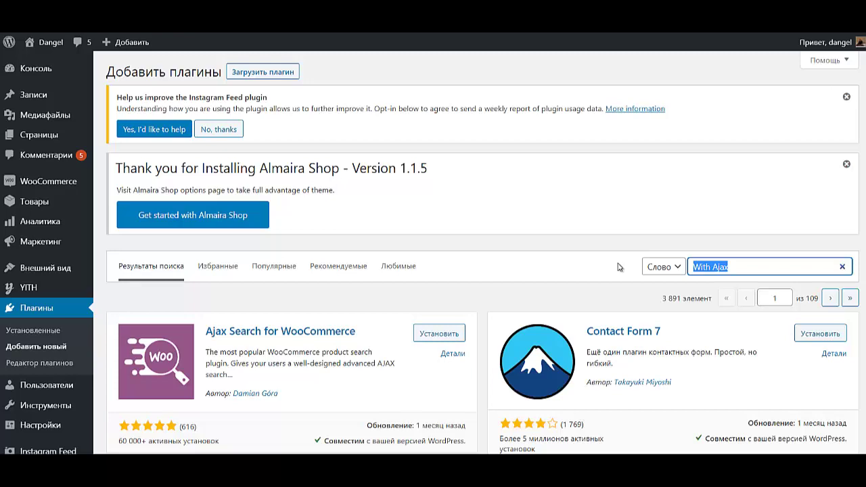
pyautogui.write('advan')
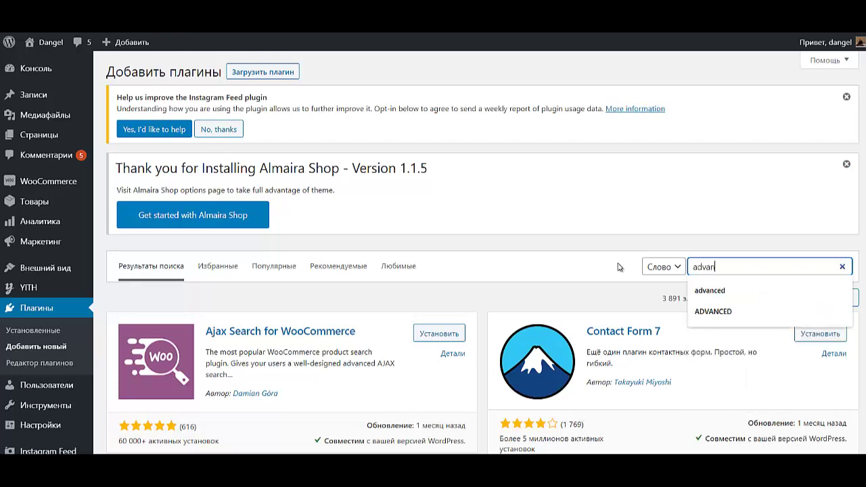
pyautogui.scroll(-6, 676, 264)
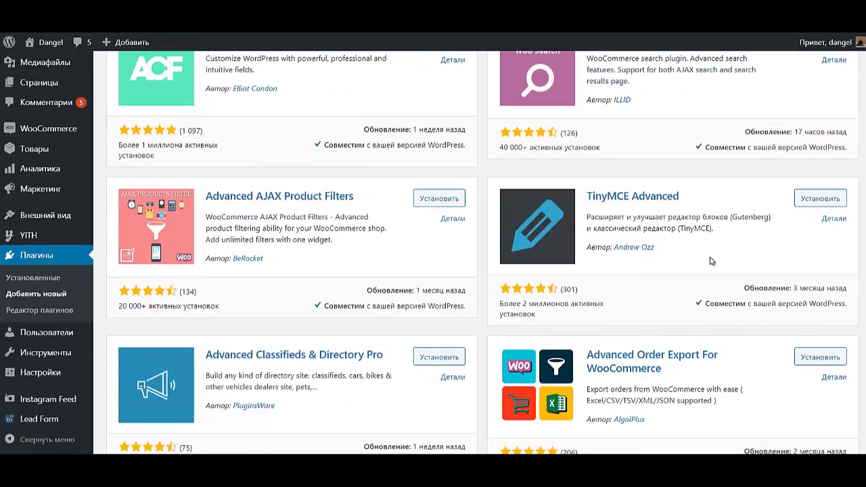
pyautogui.click(820, 198)
# Search the plugin catalogue for "menu icons" and install Menu Icons by ThemeIsle
pyautogui.scroll(7, 744, 290)
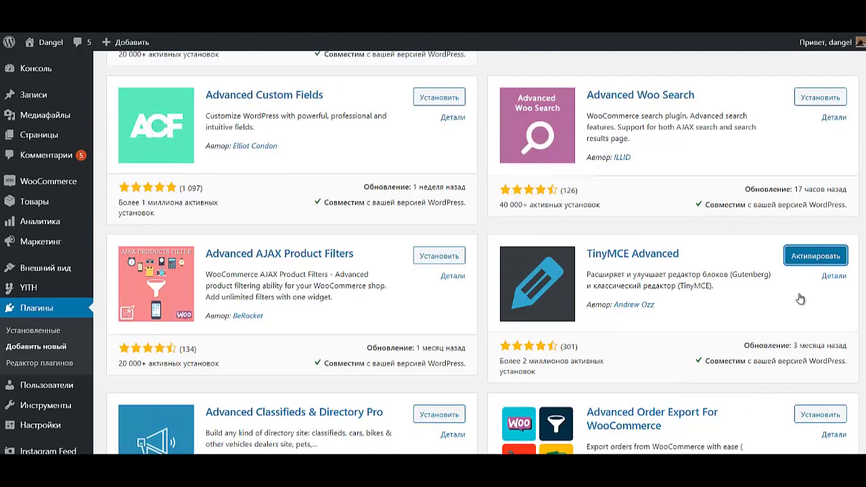
pyautogui.click(732, 277)
pyautogui.hotkey('ctrl', 'a')
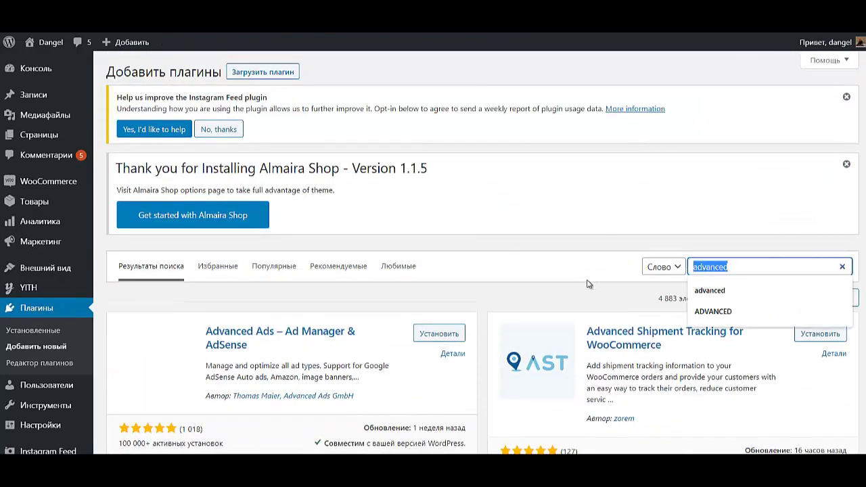
pyautogui.write('men')
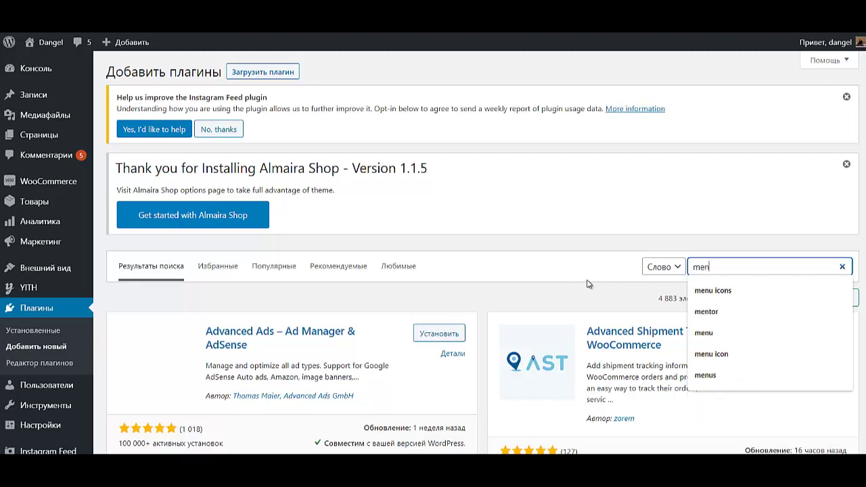
pyautogui.write('u oc')
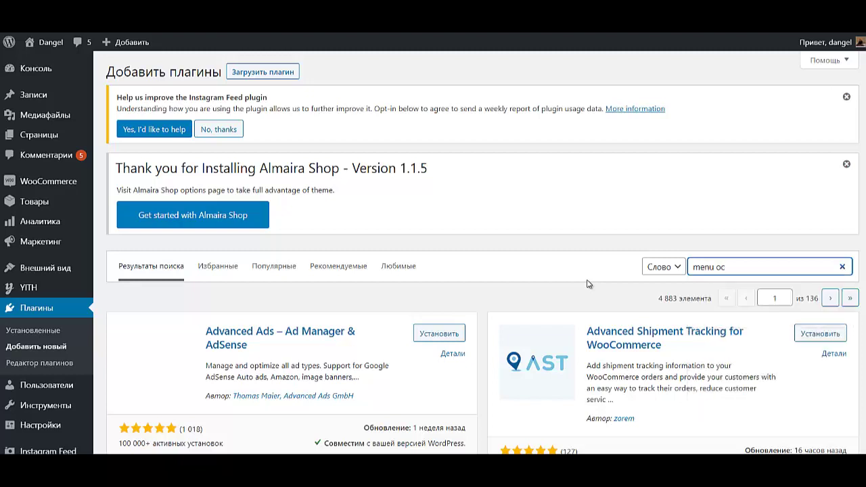
pyautogui.press('BackSpace')
pyautogui.press('BackSpace')
pyautogui.write('icons')
pyautogui.click(431, 333)
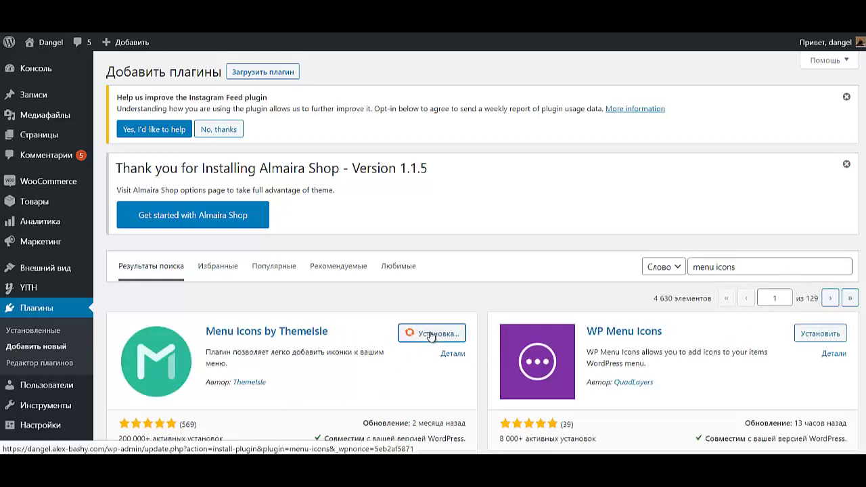
# Search the plugin catalogue for "Minimum Order Amount for Woocommerce" and install the plugin of that name
pyautogui.moveTo(755, 269); pyautogui.dragTo(674, 274)
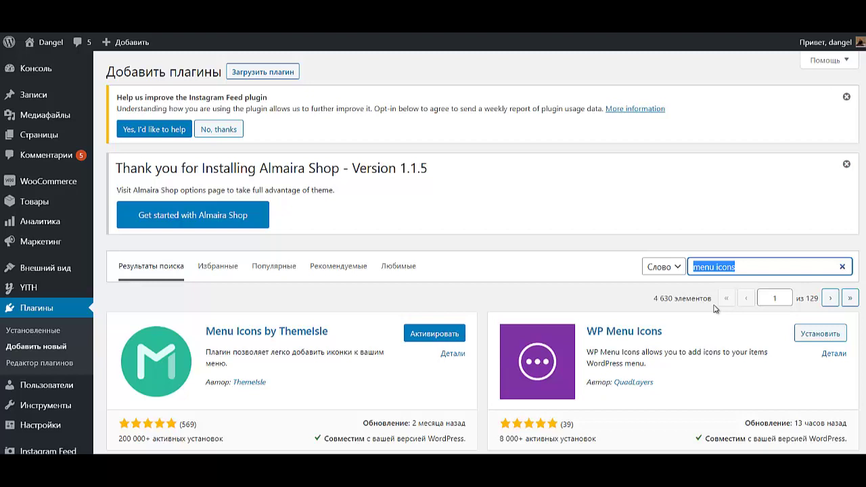
pyautogui.write('minimum order')
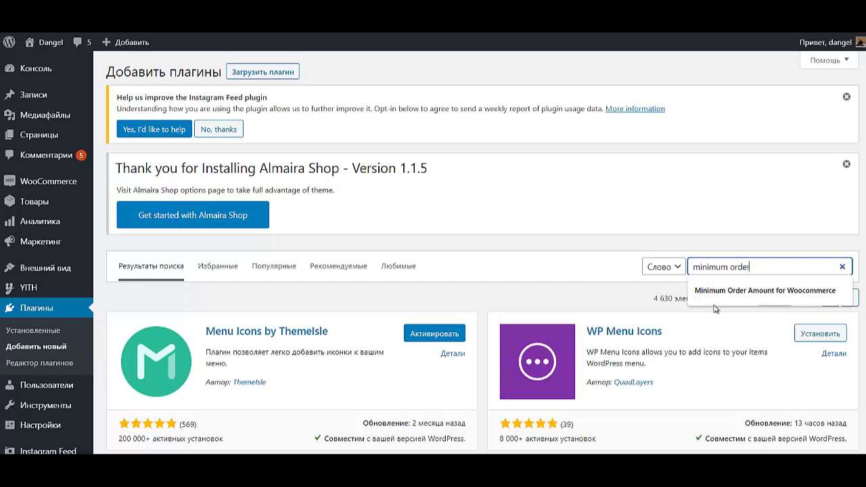
pyautogui.click(717, 295)
pyautogui.scroll(-5, 477, 346)
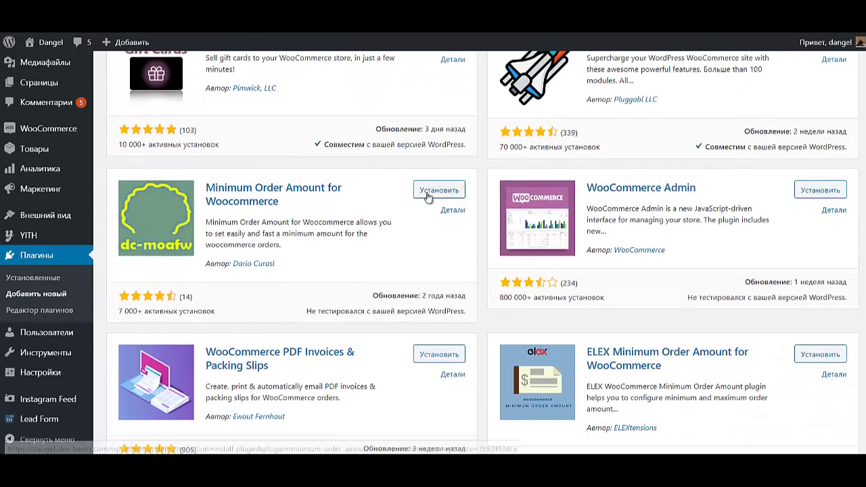
pyautogui.click(428, 193)
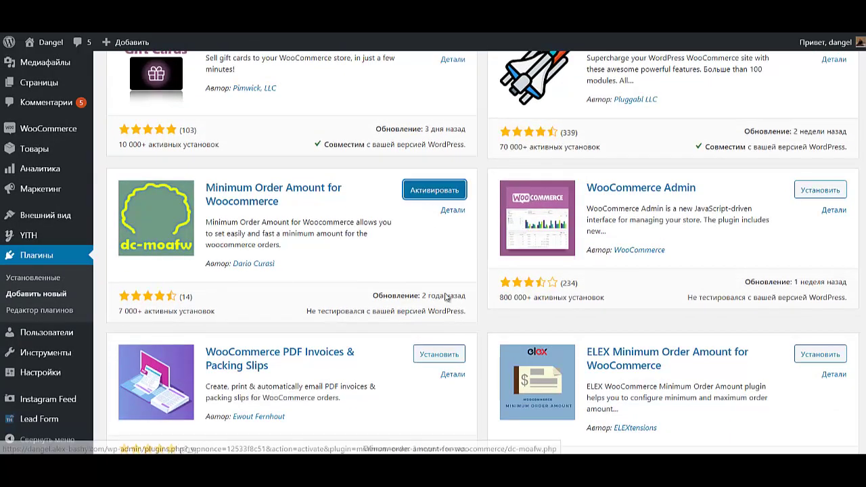
# Search the plugin catalogue for "saphali" and install the Saphali Woocommerce Russian plugin
pyautogui.scroll(4, 556, 240)
pyautogui.scroll(1, 556, 240)
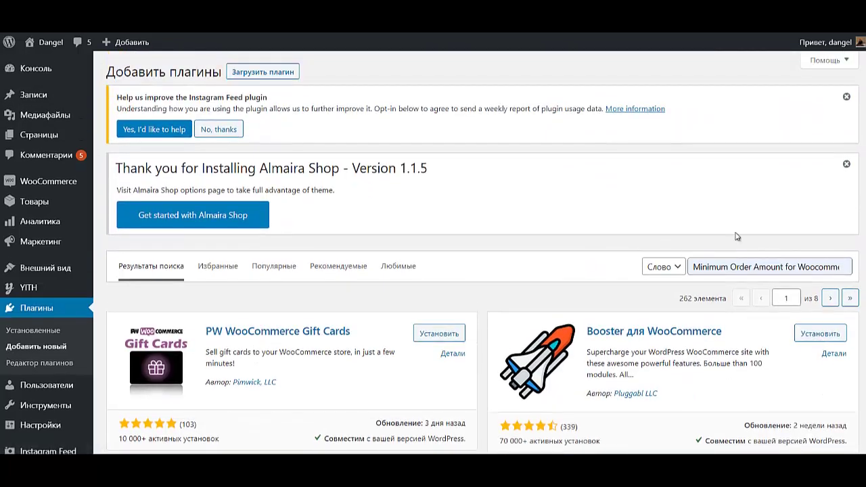
pyautogui.click(843, 266)
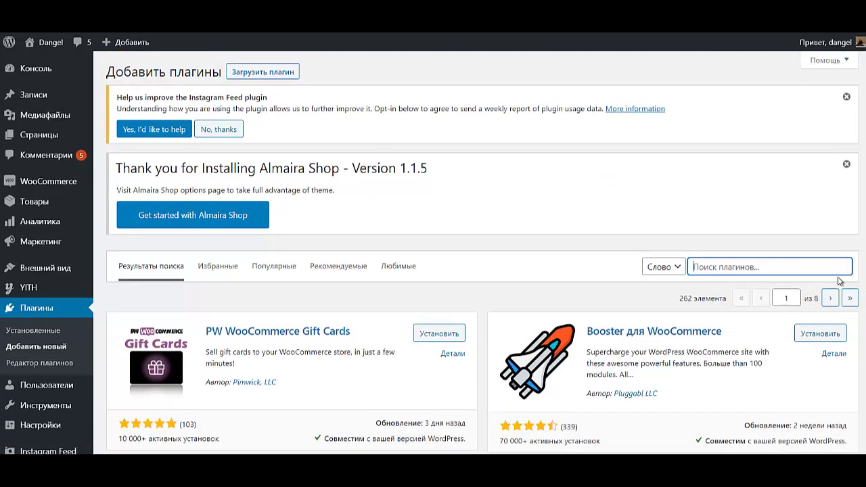
pyautogui.write('saphali')
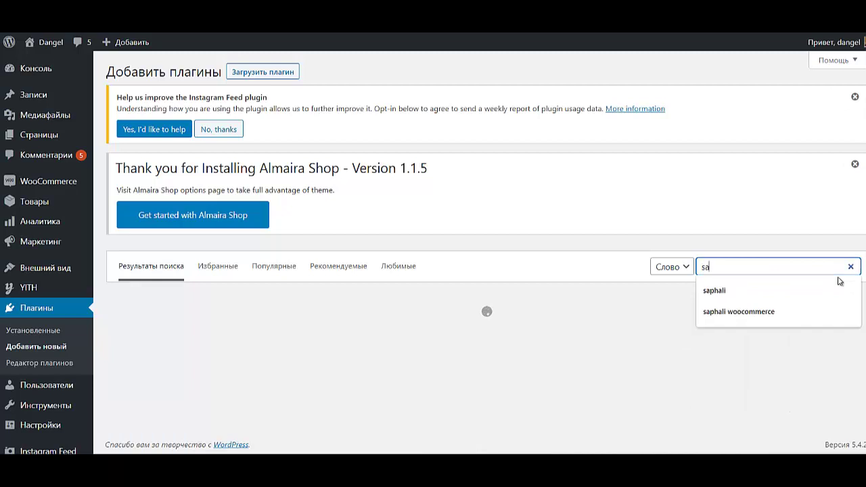
pyautogui.click(439, 332)
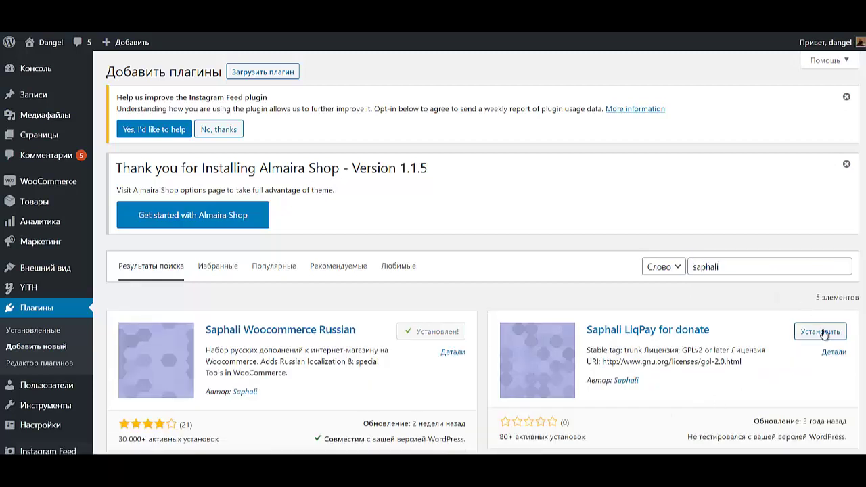
pyautogui.doubleClick(760, 275)
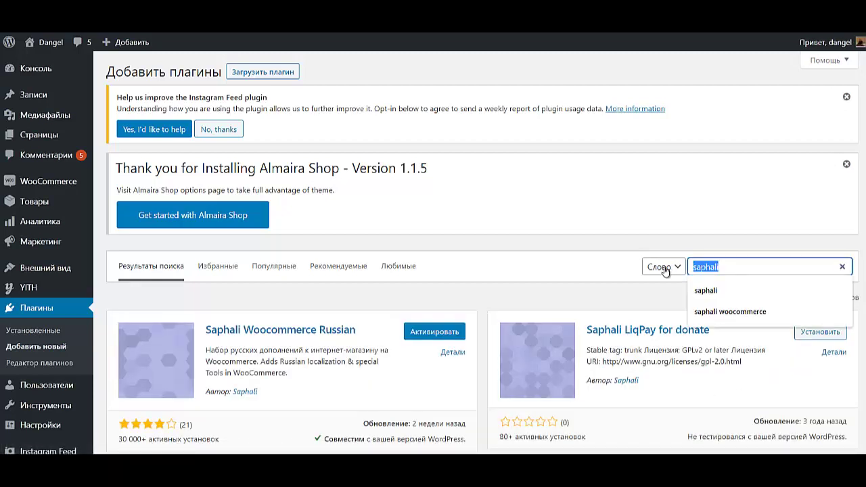
# Search the plugin catalogue for "woocommerce tabs" and install Custom Product Tabs for WooCommerce
pyautogui.write('woocomme')
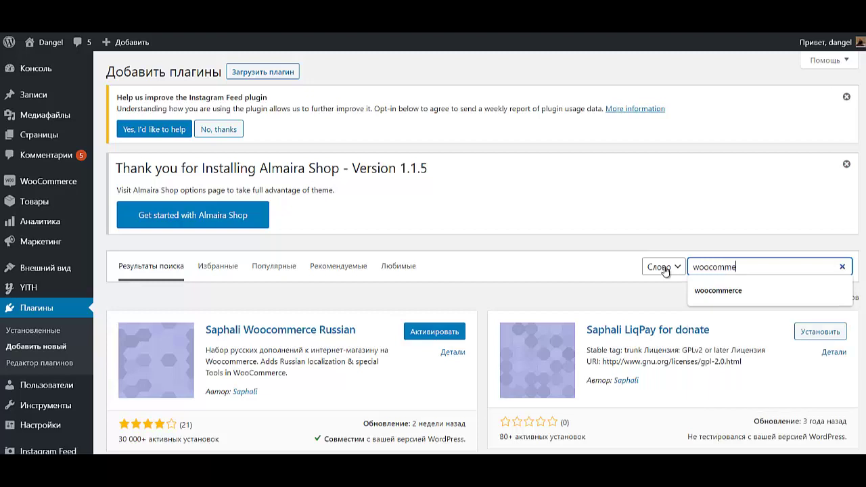
pyautogui.write('rce tabs')
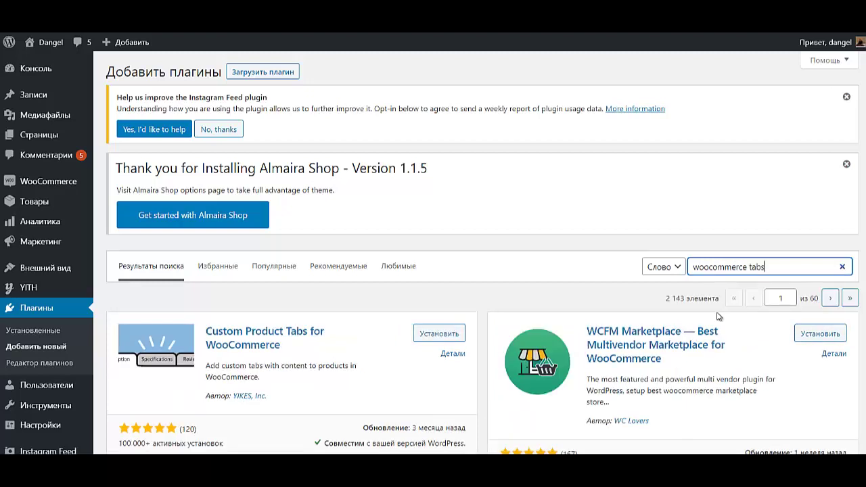
pyautogui.click(420, 335)
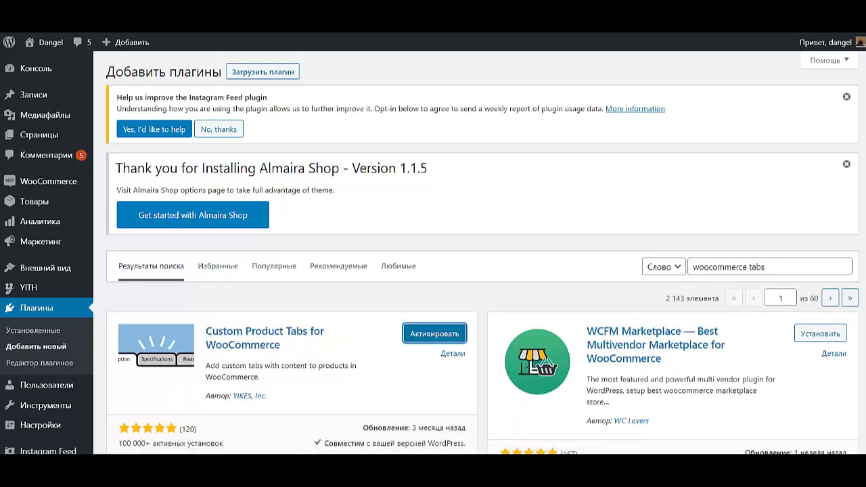
# Search the plugin catalogue for "woof" and install the WOOF products filter plugin for WooCommerce by realmag777
pyautogui.moveTo(791, 268); pyautogui.dragTo(590, 276)
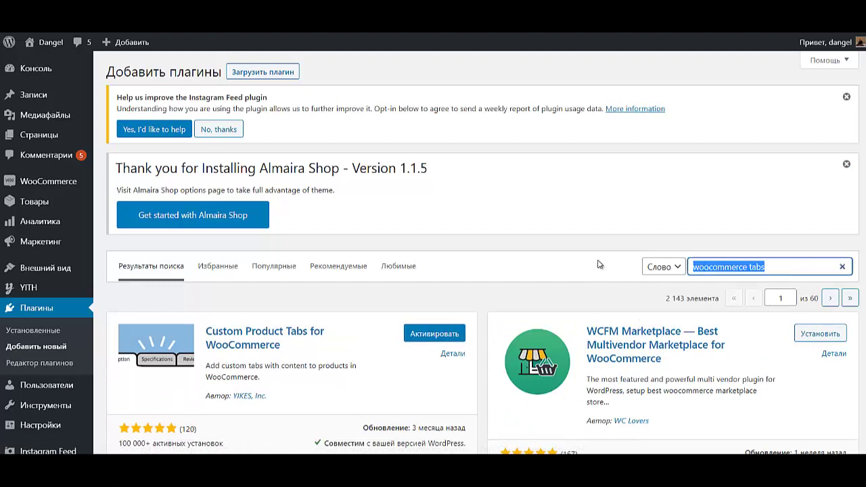
pyautogui.write('w')
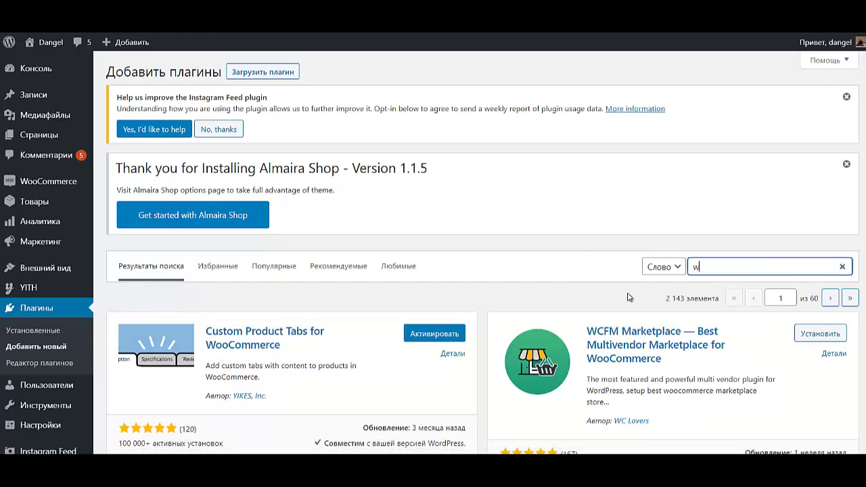
pyautogui.write('oo')
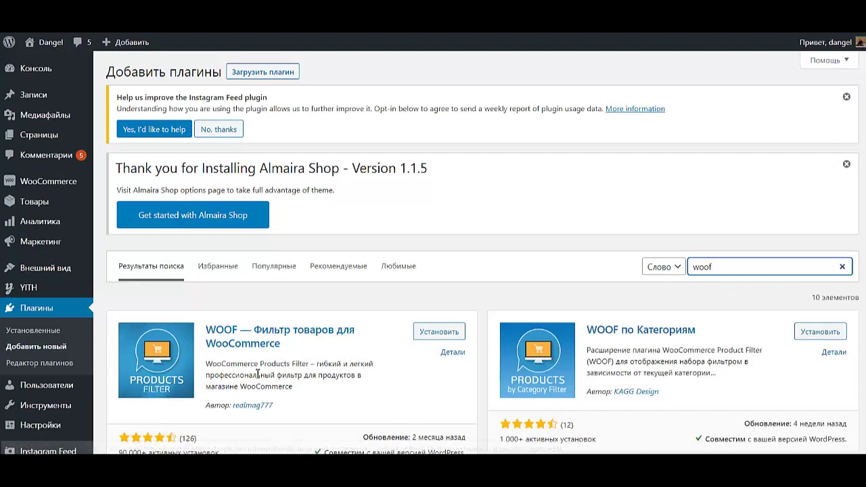
pyautogui.click(454, 330)
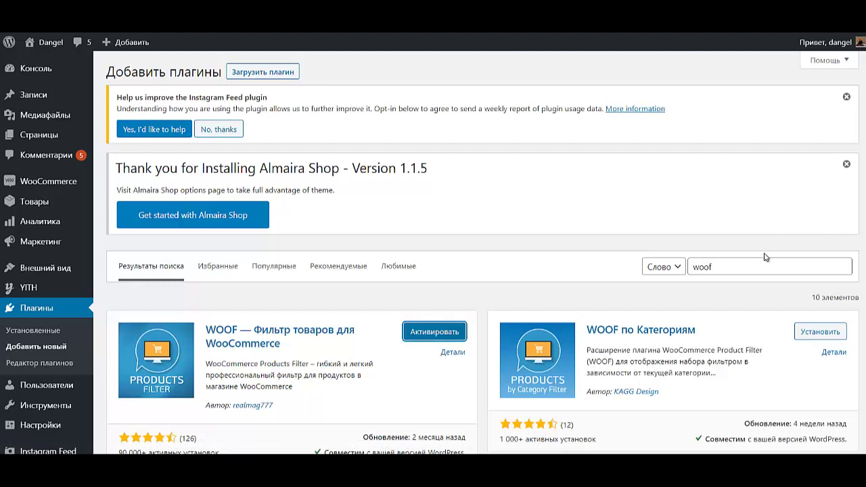
# Search the plugin catalogue for "elementor", then install and activate the Elementor website builder
pyautogui.doubleClick(743, 268)
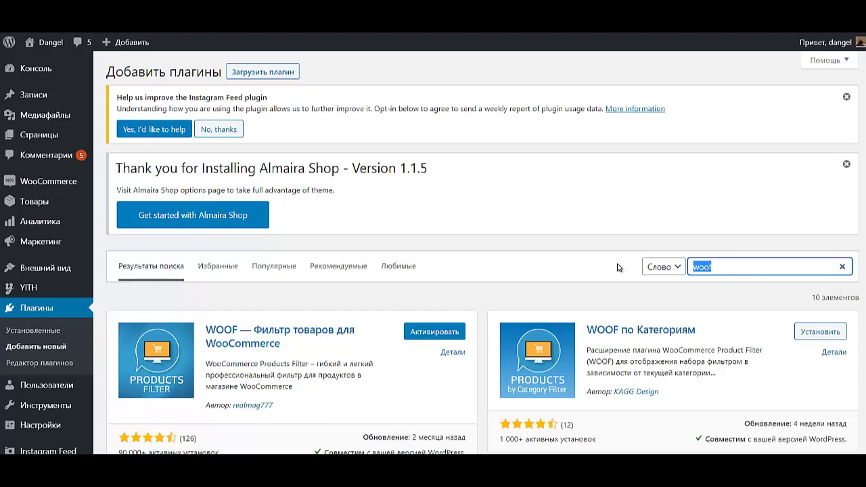
pyautogui.write('elementor')
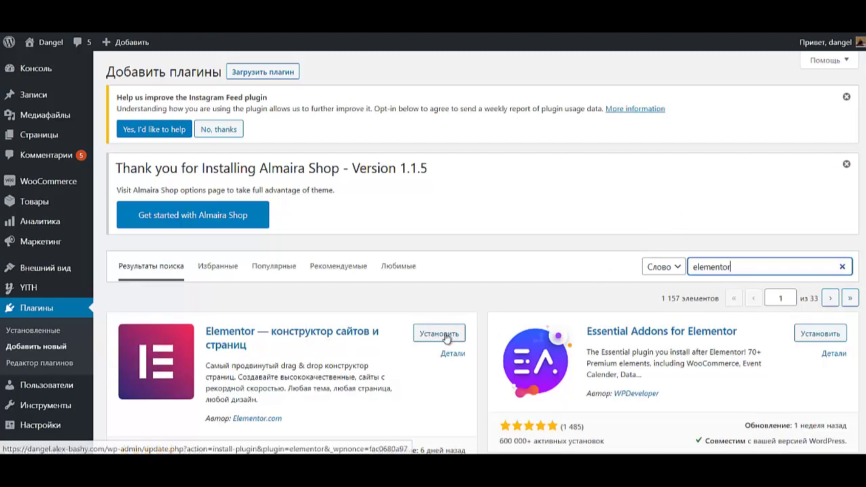
pyautogui.click(443, 333)
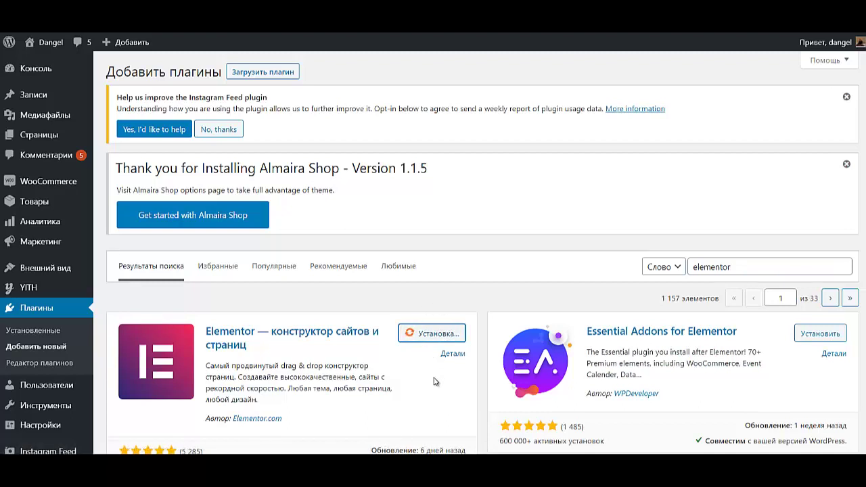
pyautogui.click(435, 334)
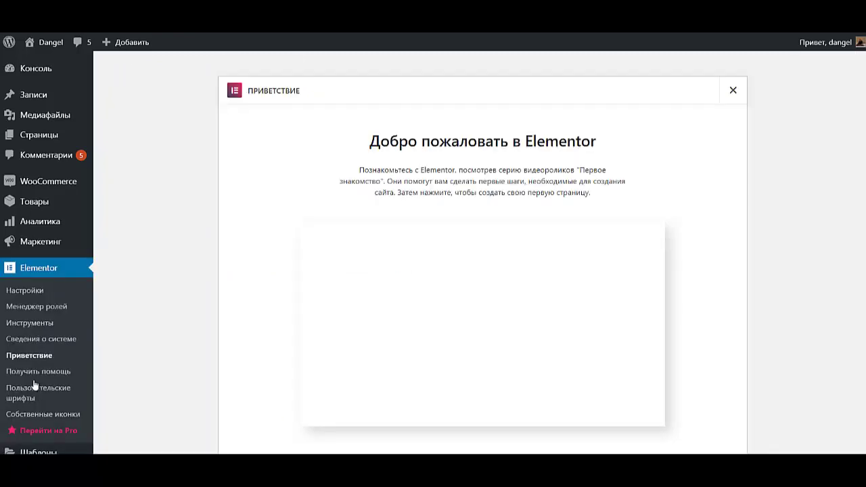
# Bulk-activate all inactive installed plugins except Akismet Anti-Spam, leaving the already active ones out of the selection
pyautogui.scroll(-3, 33, 346)
pyautogui.scroll(-2, 33, 347)
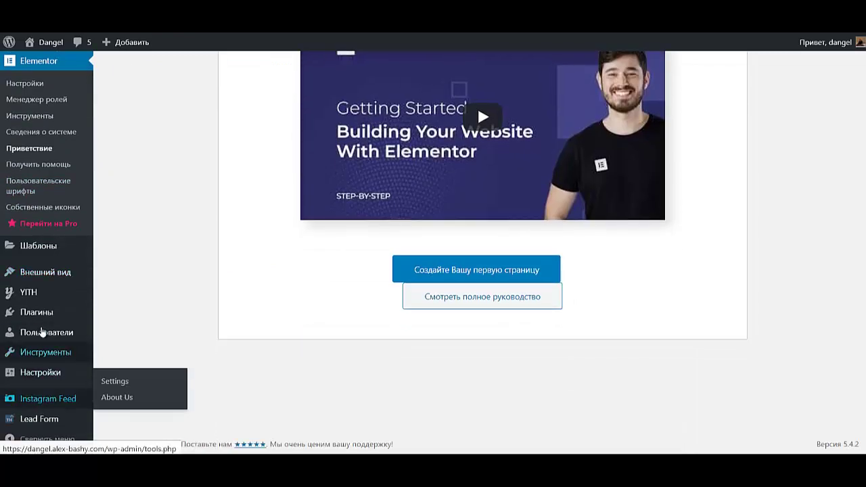
pyautogui.click(41, 318)
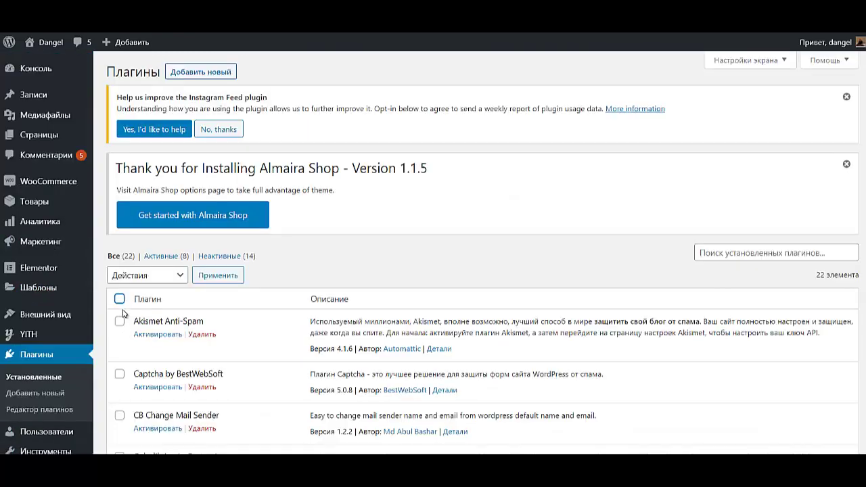
pyautogui.click(119, 298)
pyautogui.click(119, 322)
pyautogui.scroll(-5, 124, 344)
pyautogui.click(119, 209)
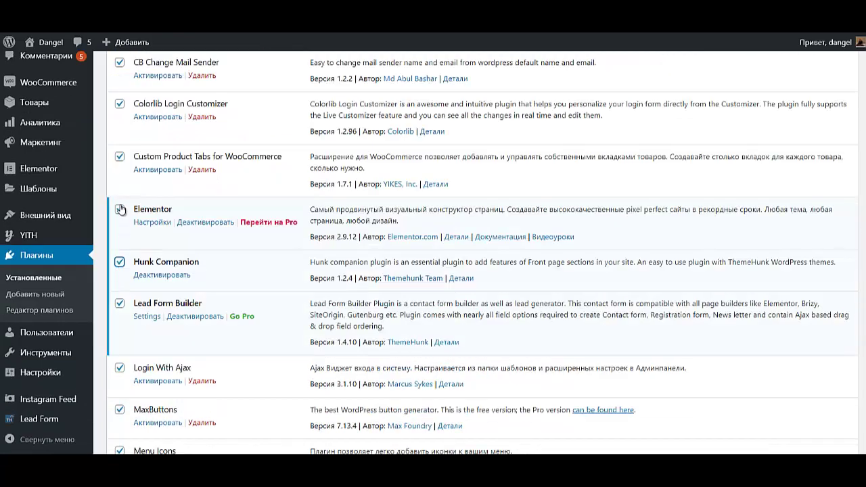
pyautogui.click(120, 262)
pyautogui.click(120, 304)
pyautogui.scroll(-9, 119, 338)
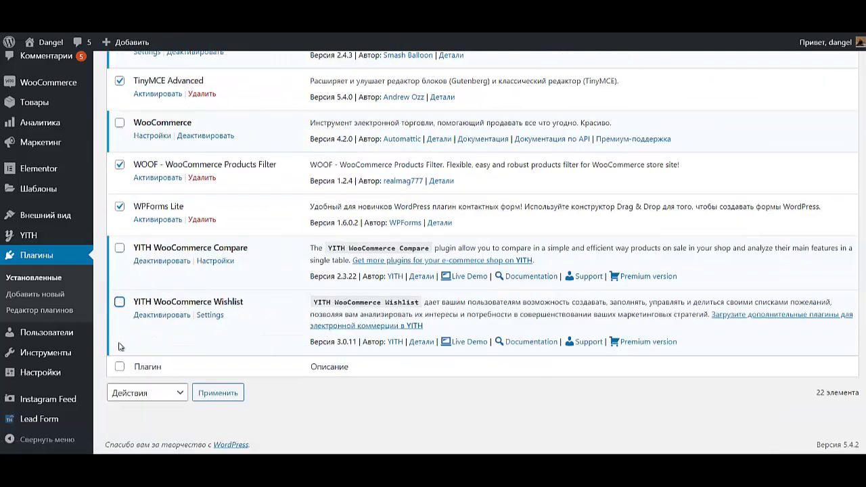
pyautogui.click(149, 397)
pyautogui.click(149, 396)
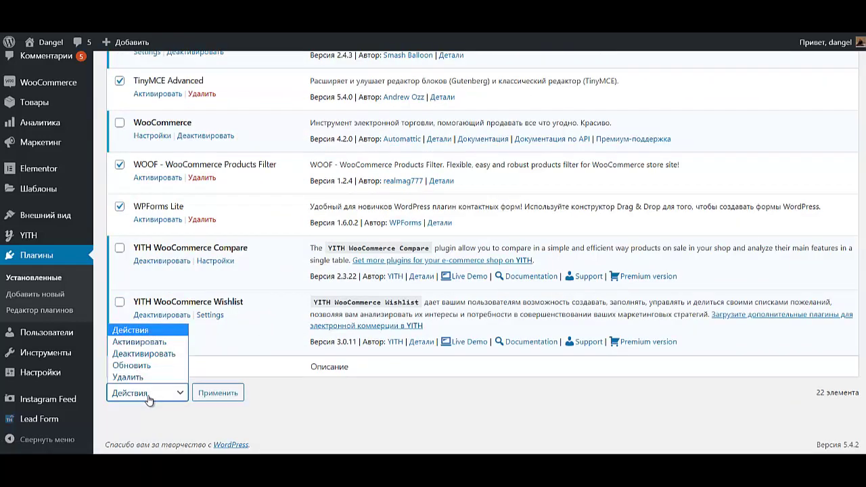
pyautogui.click(140, 346)
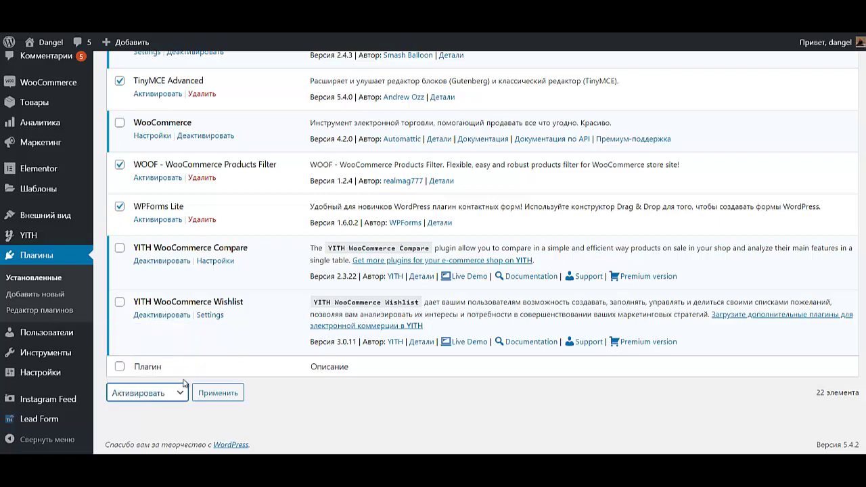
pyautogui.click(217, 396)
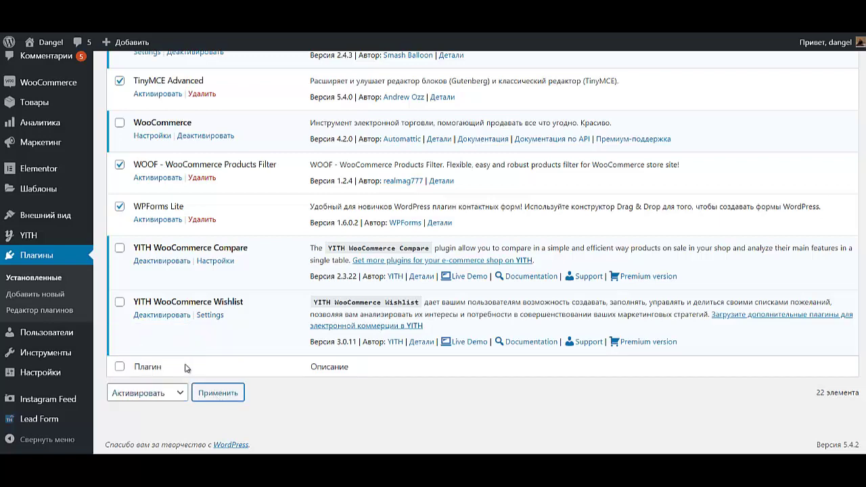
# Examine the list of installed plugins from Akismet Anti-Spam to YITH WooCommerce Wishlist for their activation status
pyautogui.scroll(-4, 277, 298)
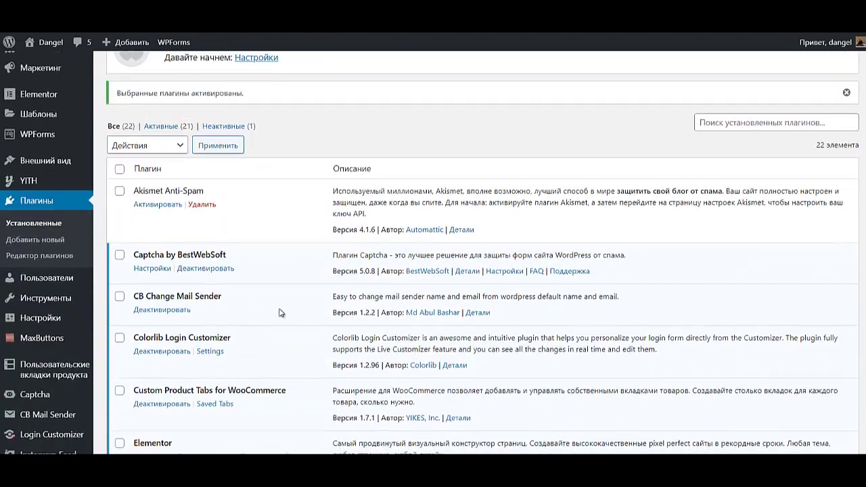
pyautogui.scroll(-12, 279, 312)
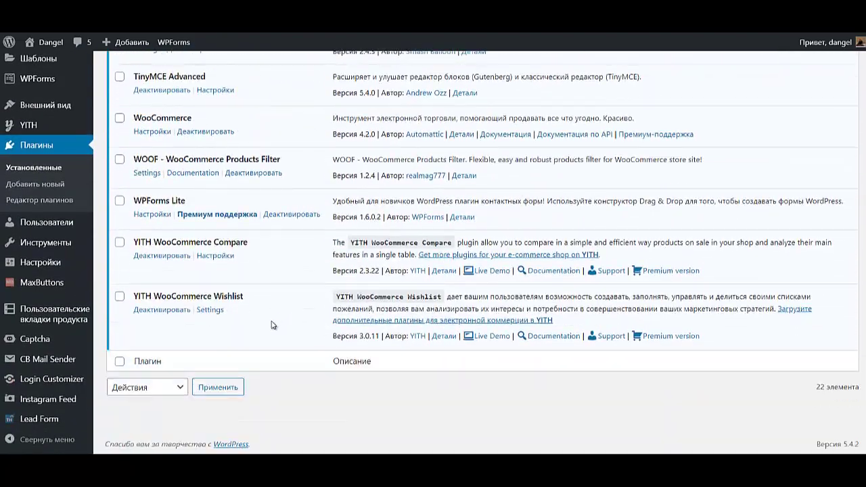
pyautogui.scroll(4, 180, 311)
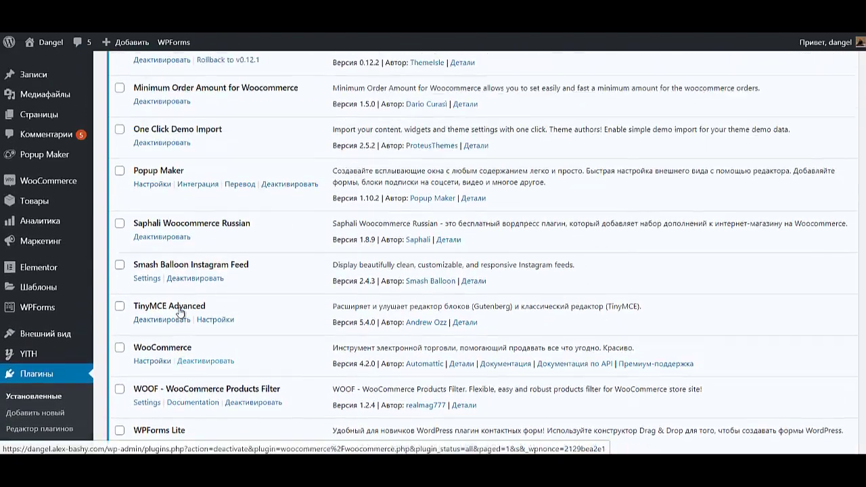
pyautogui.scroll(1, 181, 314)
pyautogui.scroll(-3, 193, 345)
pyautogui.scroll(6, 198, 371)
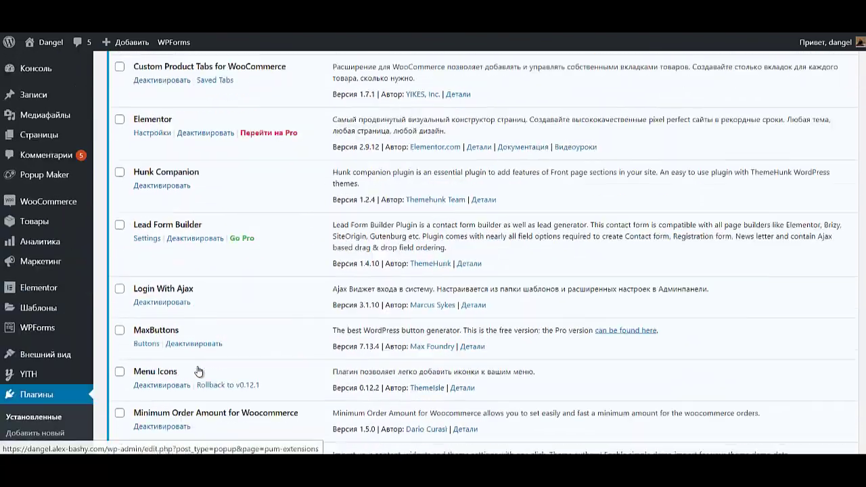
pyautogui.scroll(9, 198, 371)
pyautogui.scroll(-9, 200, 375)
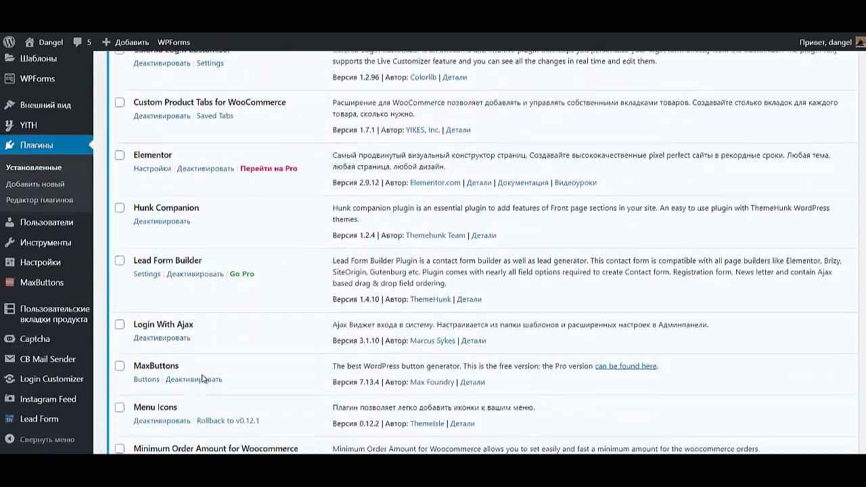
pyautogui.scroll(10, 202, 378)
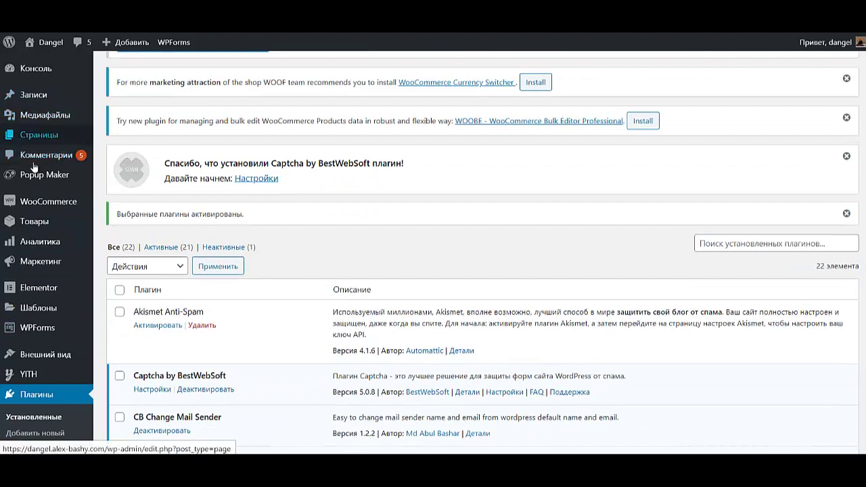
# Move the duplicate and sample pages Cart, Checkout, My account, Sample Page and Shop to the trash in one bulk action
pyautogui.moveTo(39, 135)
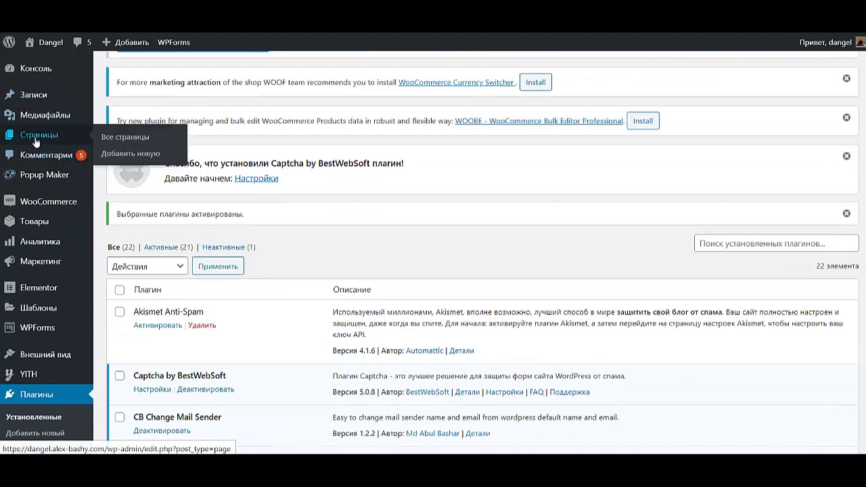
pyautogui.click(135, 129)
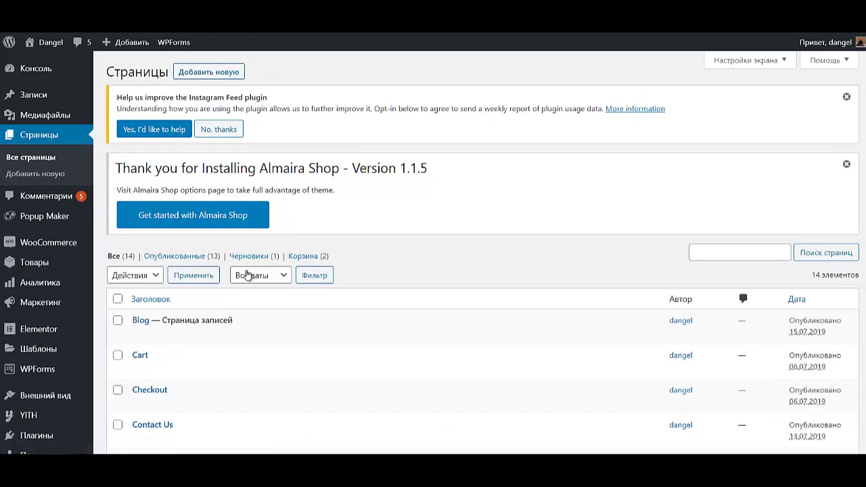
pyautogui.scroll(-4, 340, 298)
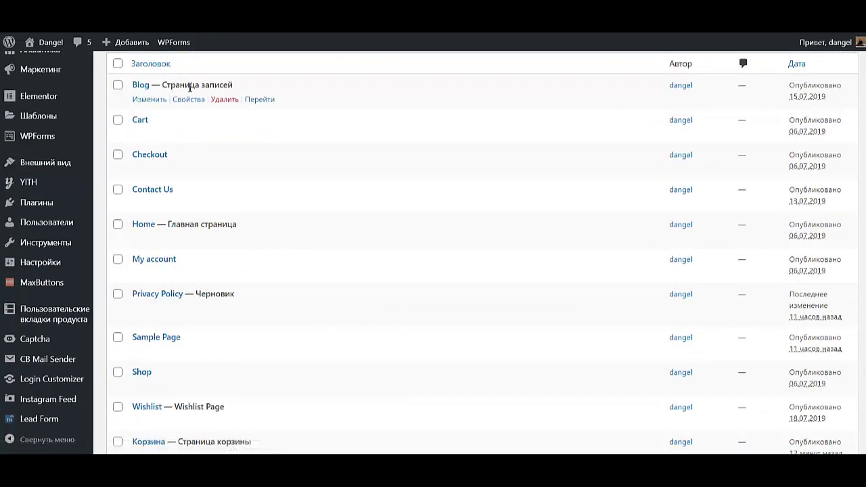
pyautogui.click(118, 121)
pyautogui.click(117, 155)
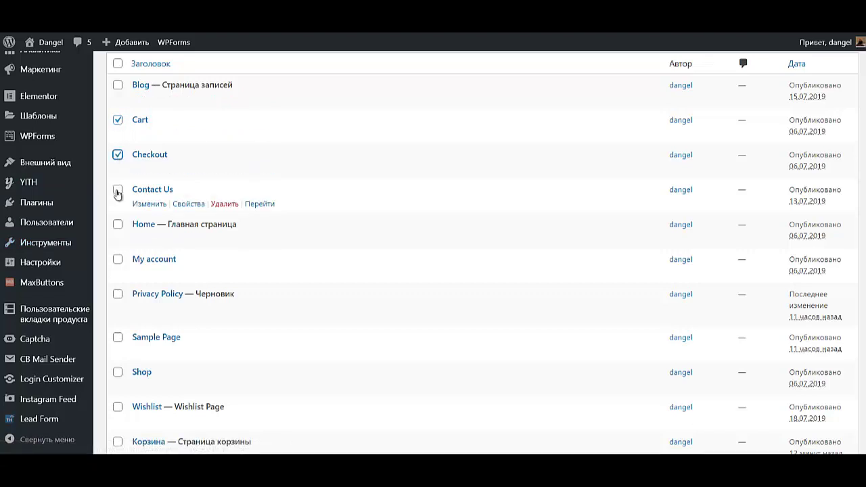
pyautogui.click(118, 190)
pyautogui.click(116, 190)
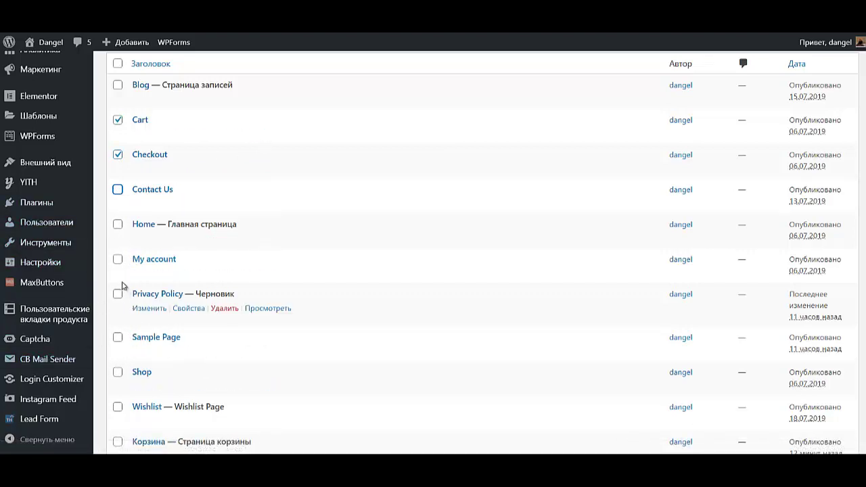
pyautogui.click(118, 259)
pyautogui.scroll(-3, 119, 264)
pyautogui.click(118, 220)
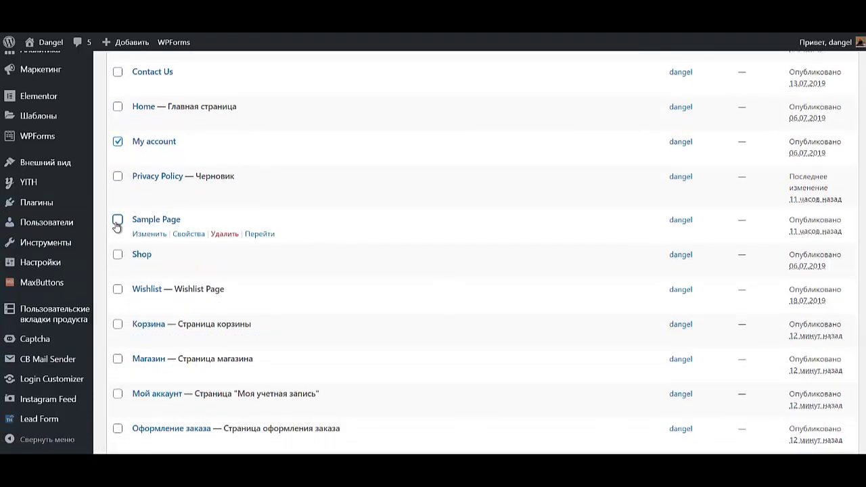
pyautogui.click(118, 255)
pyautogui.scroll(-3, 154, 311)
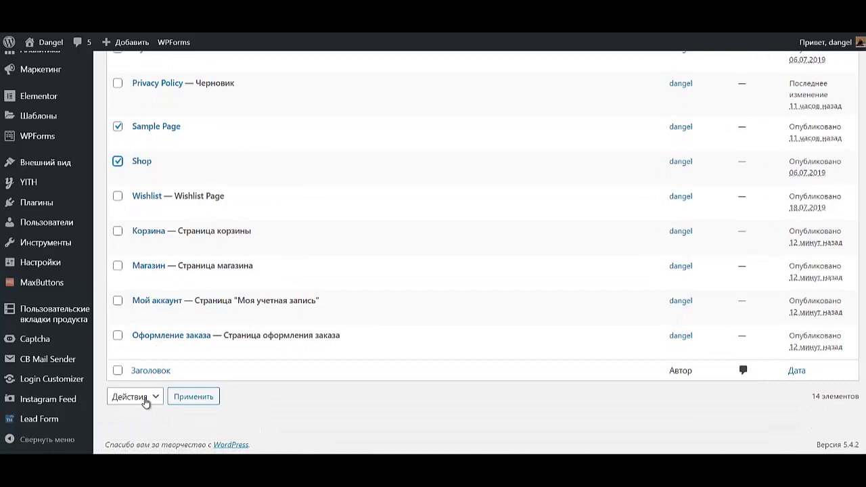
pyautogui.scroll(8, 144, 399)
pyautogui.scroll(-8, 148, 398)
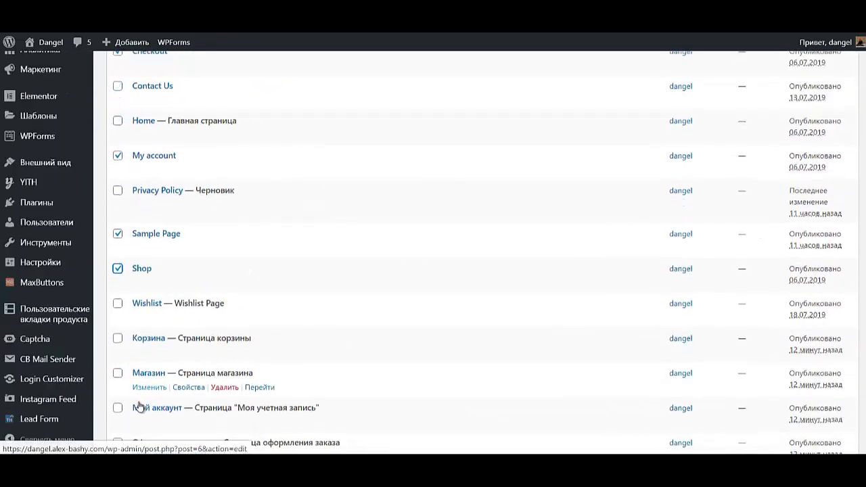
pyautogui.click(138, 401)
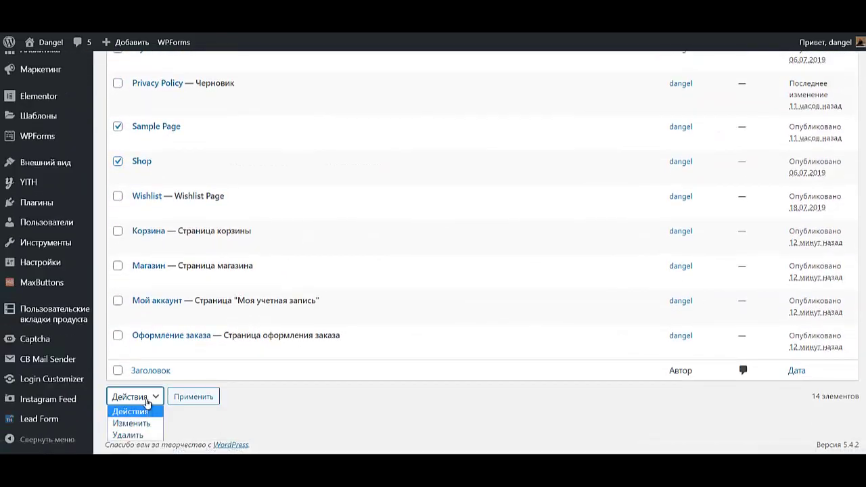
pyautogui.click(129, 435)
pyautogui.click(188, 396)
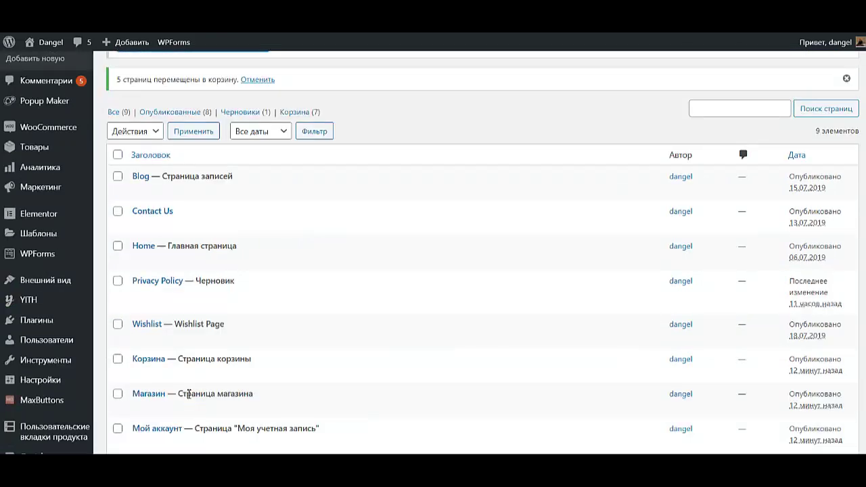
pyautogui.scroll(-3, 342, 321)
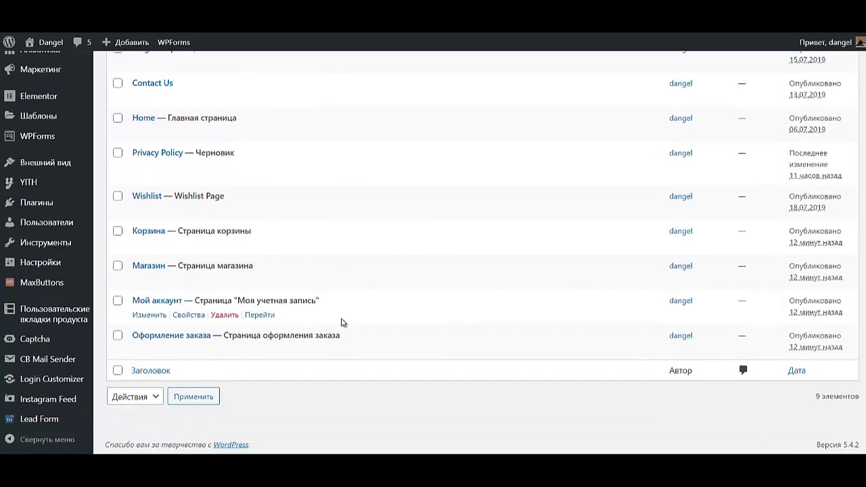